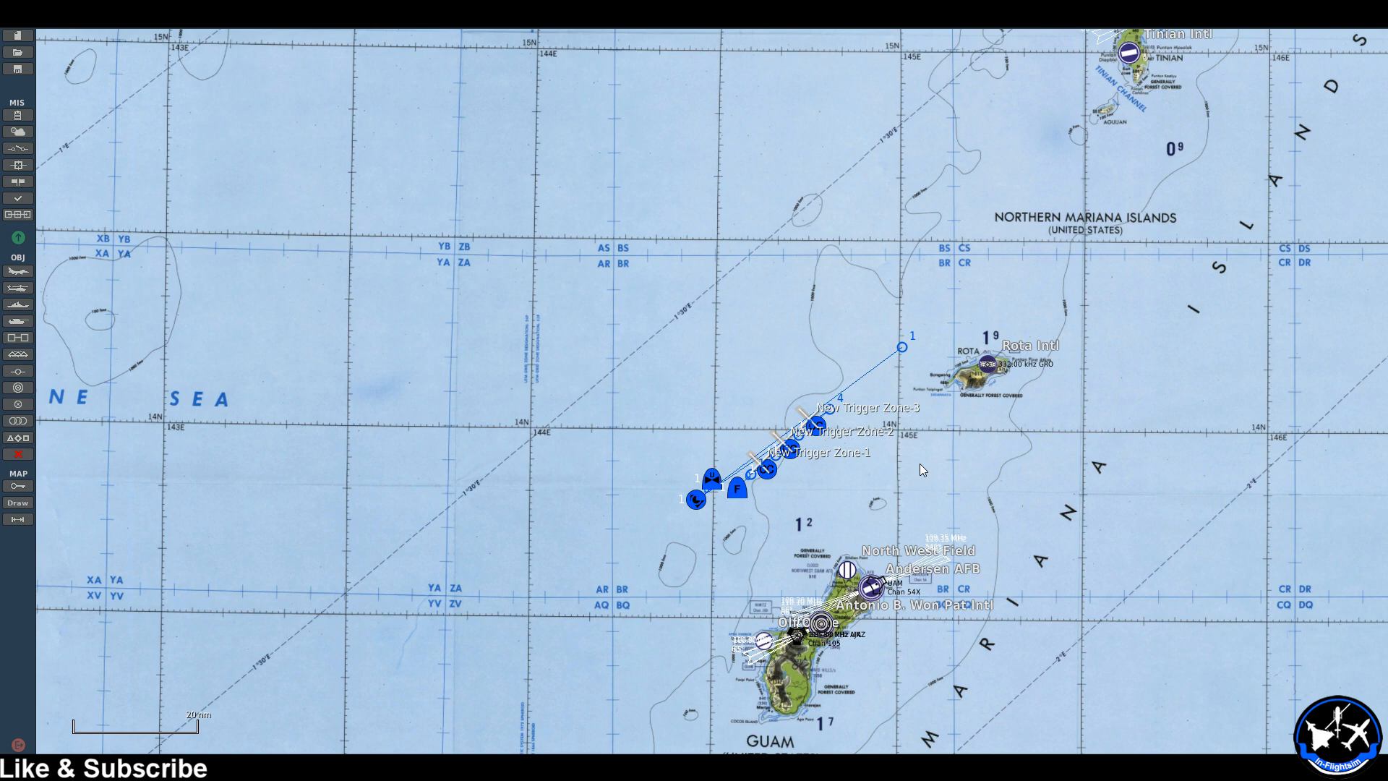
Examine the settings of the F/A-18F Super Hornet group near the trigger zones northwest of Guam.
scroll(920, 463, up, 5)
right_drag(542, 523, 779, 497)
scroll(700, 522, up, 1)
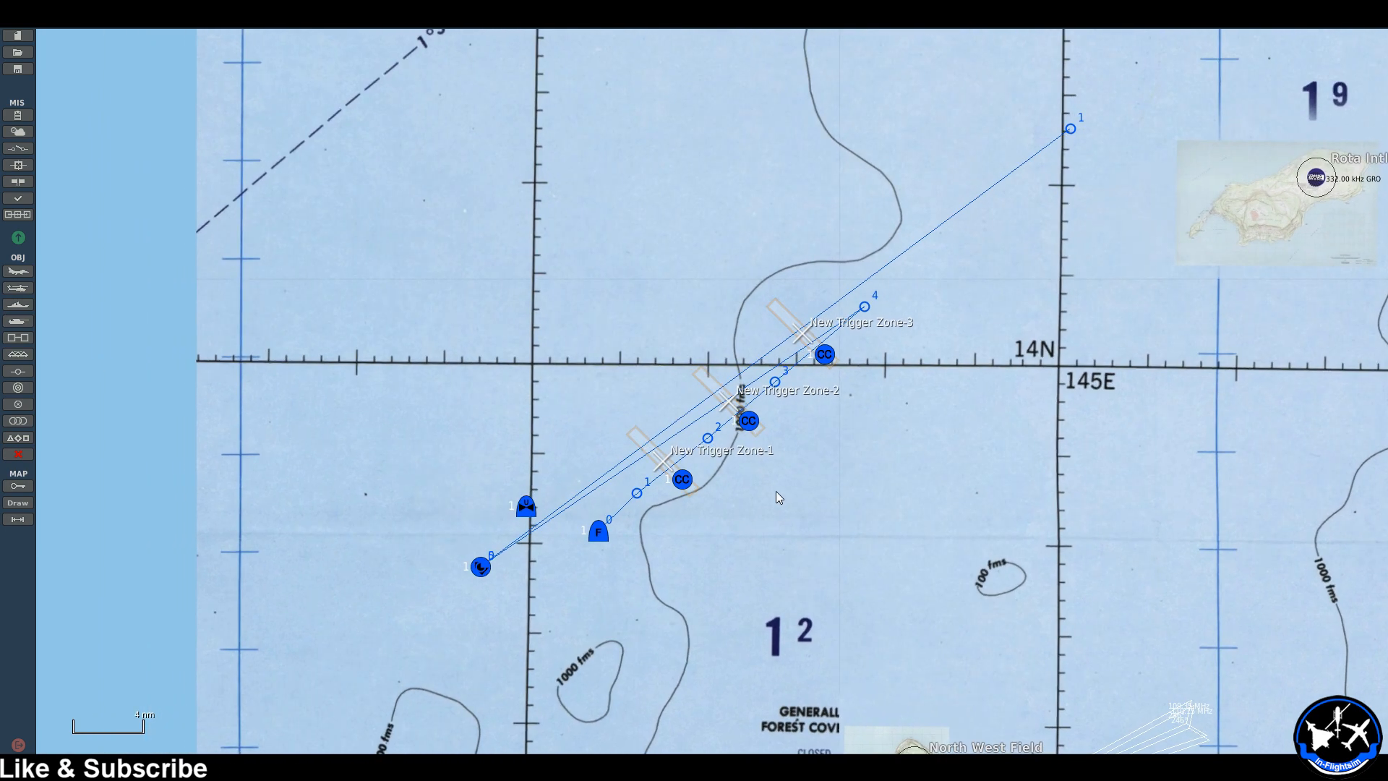
scroll(761, 475, up, 1)
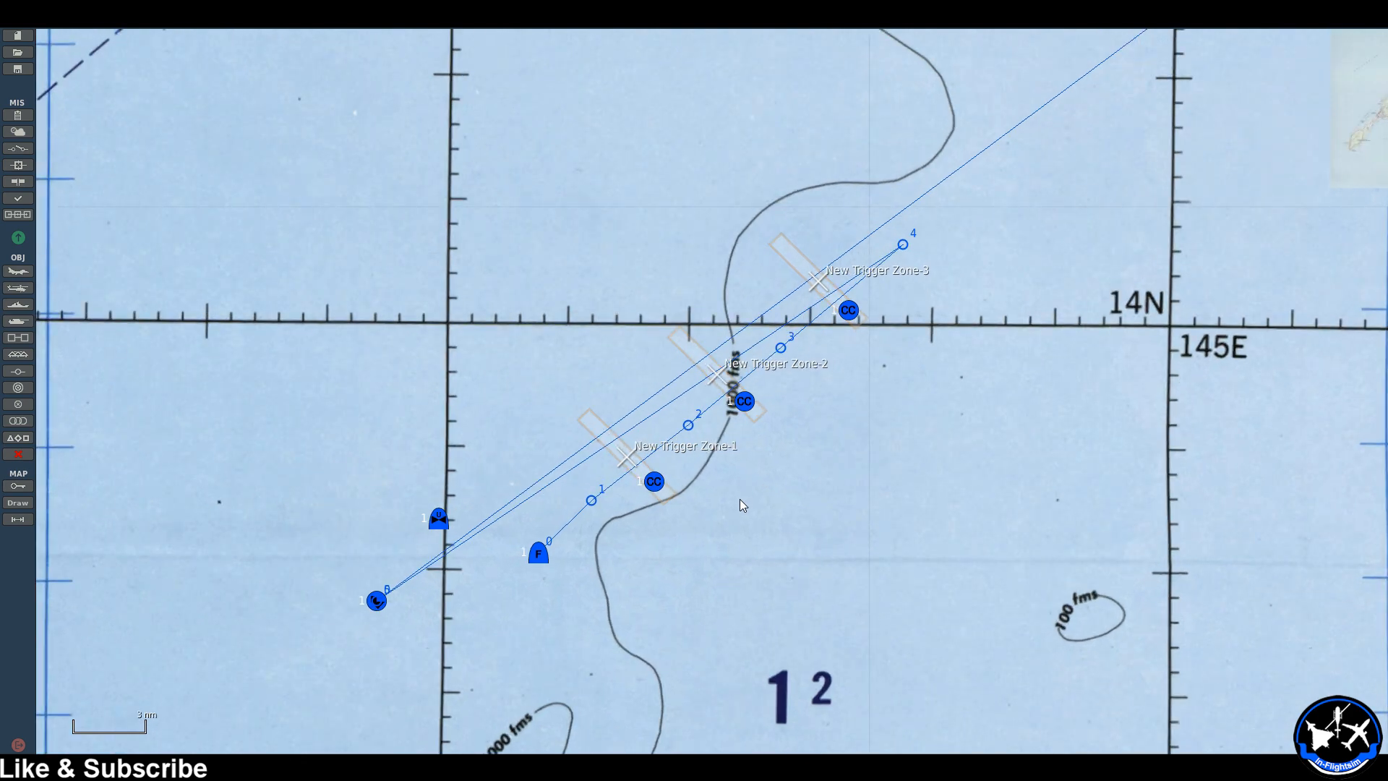
click(538, 553)
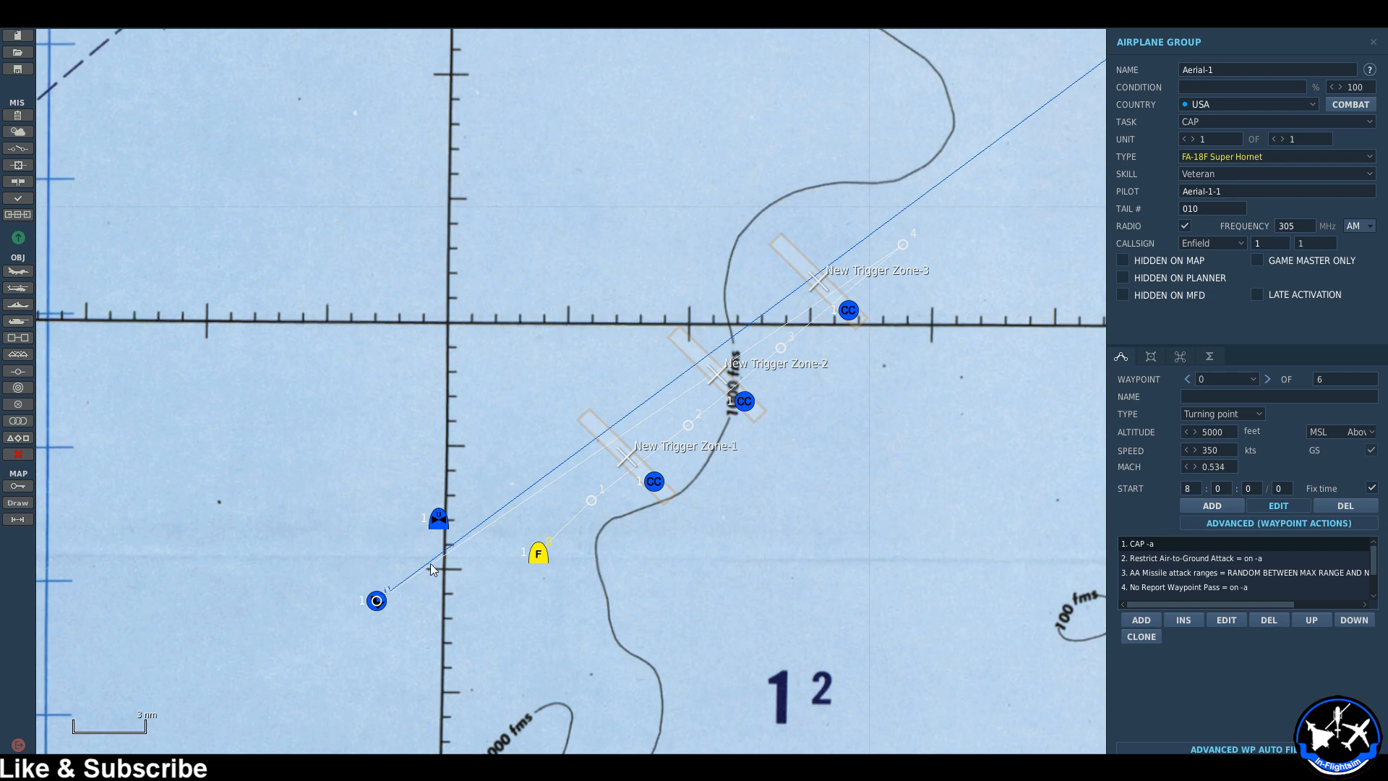
Review the HH-60H helicopter group's Follow task, then close the task and deselect the group.
click(438, 521)
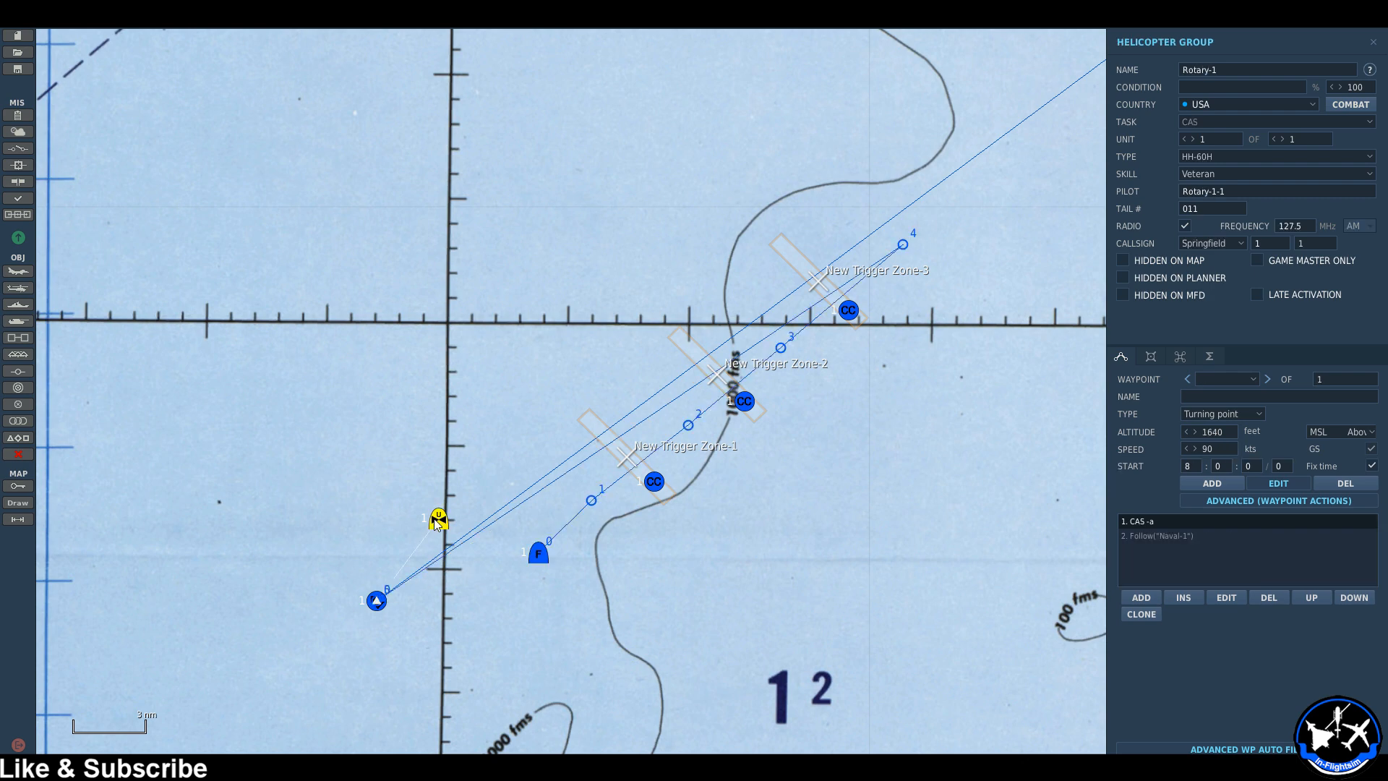
click(1161, 536)
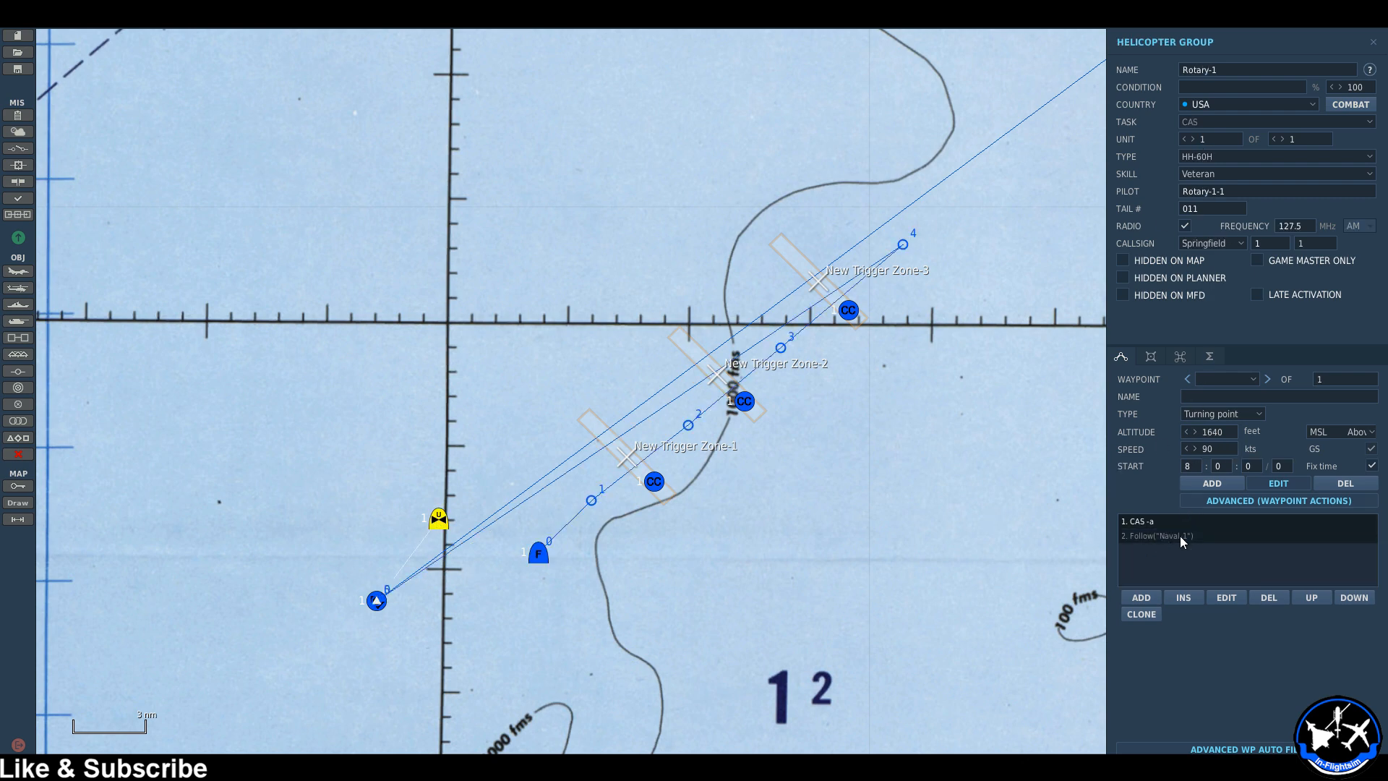
click(1222, 599)
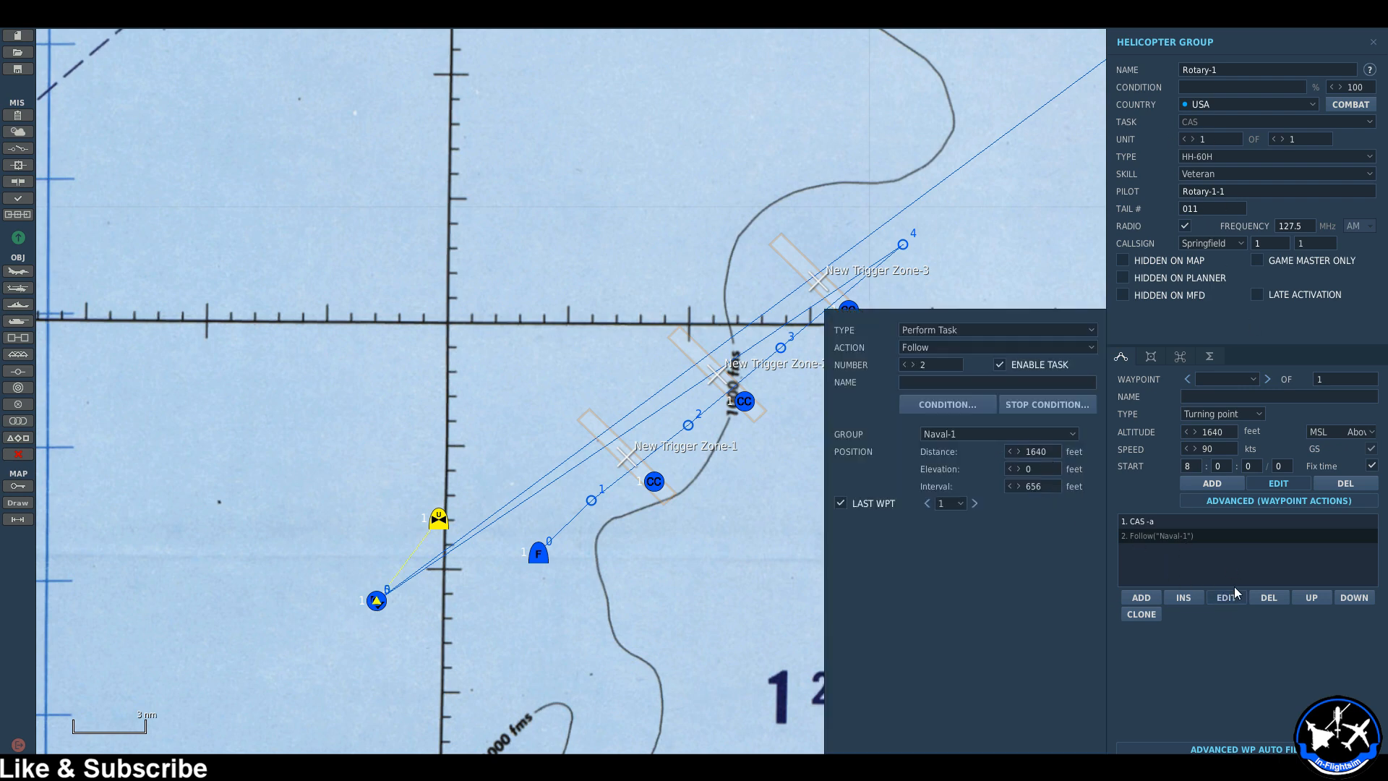
click(1231, 599)
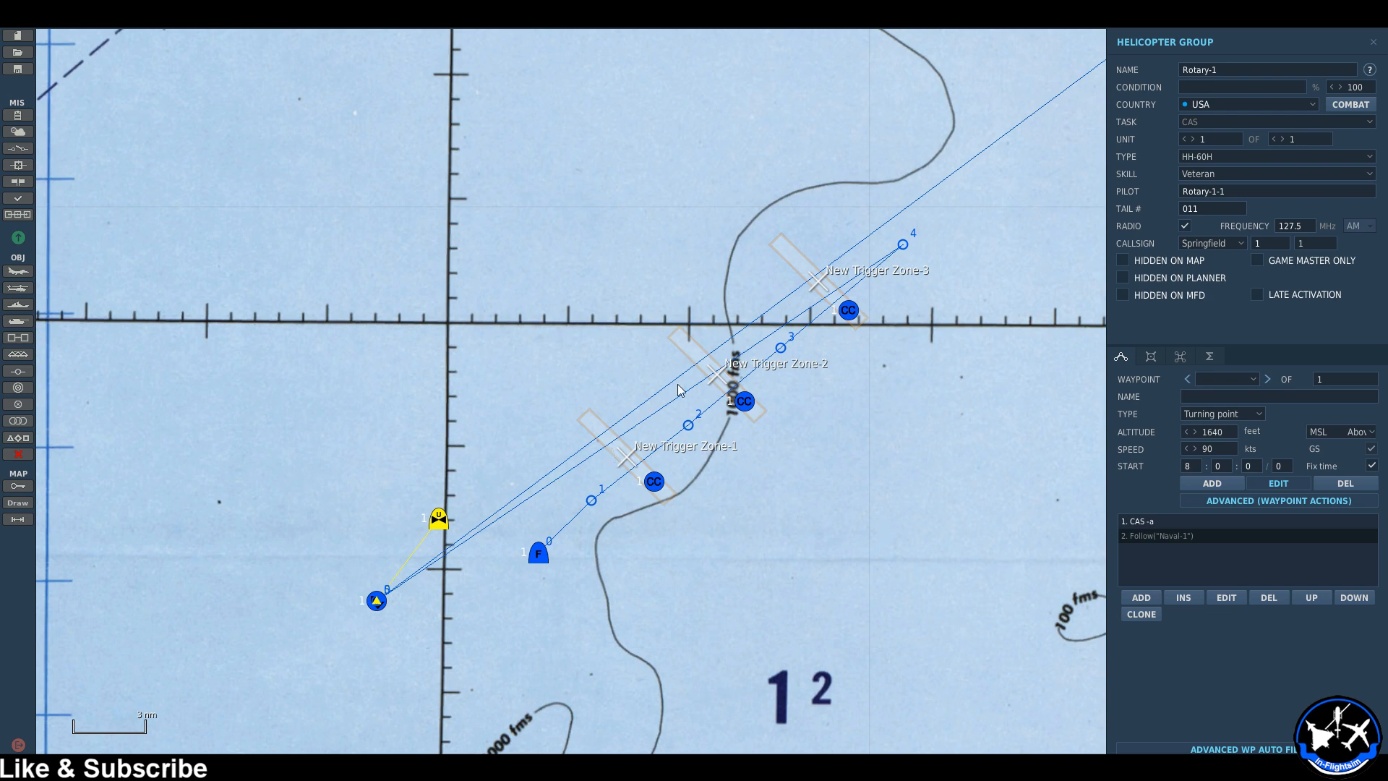
click(670, 539)
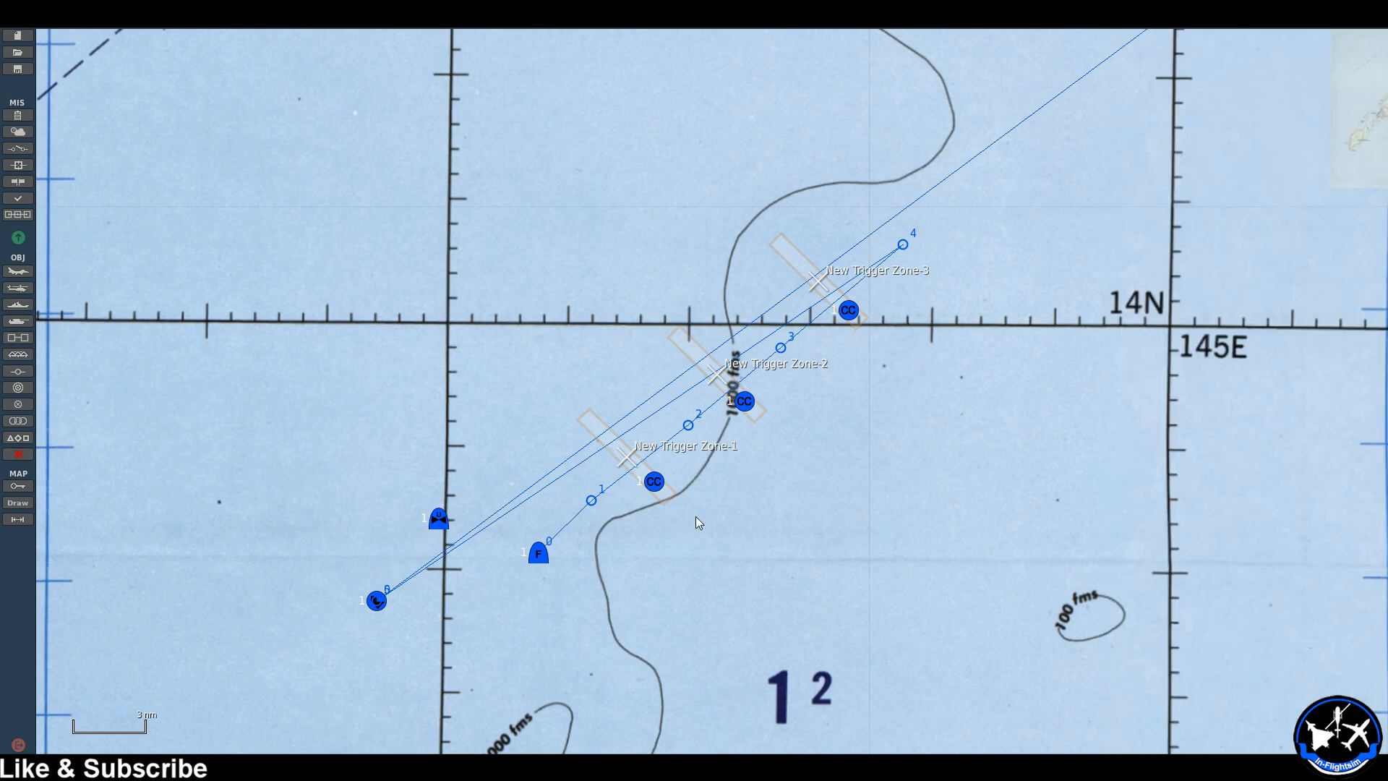
Check the Super Hornet group's settings and then those of the CVN-71 Theodore Roosevelt carrier group.
drag(679, 552, 679, 566)
scroll(576, 604, up, 1)
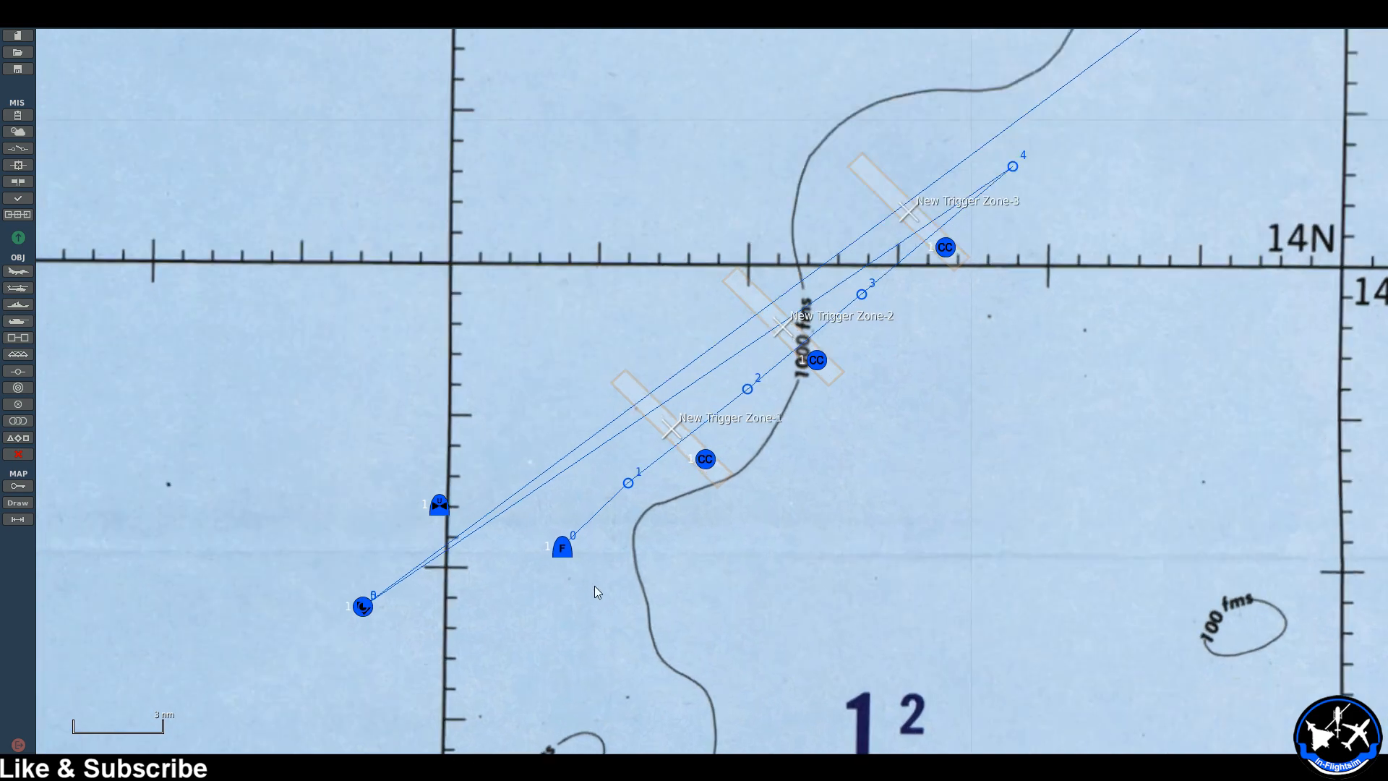
click(564, 549)
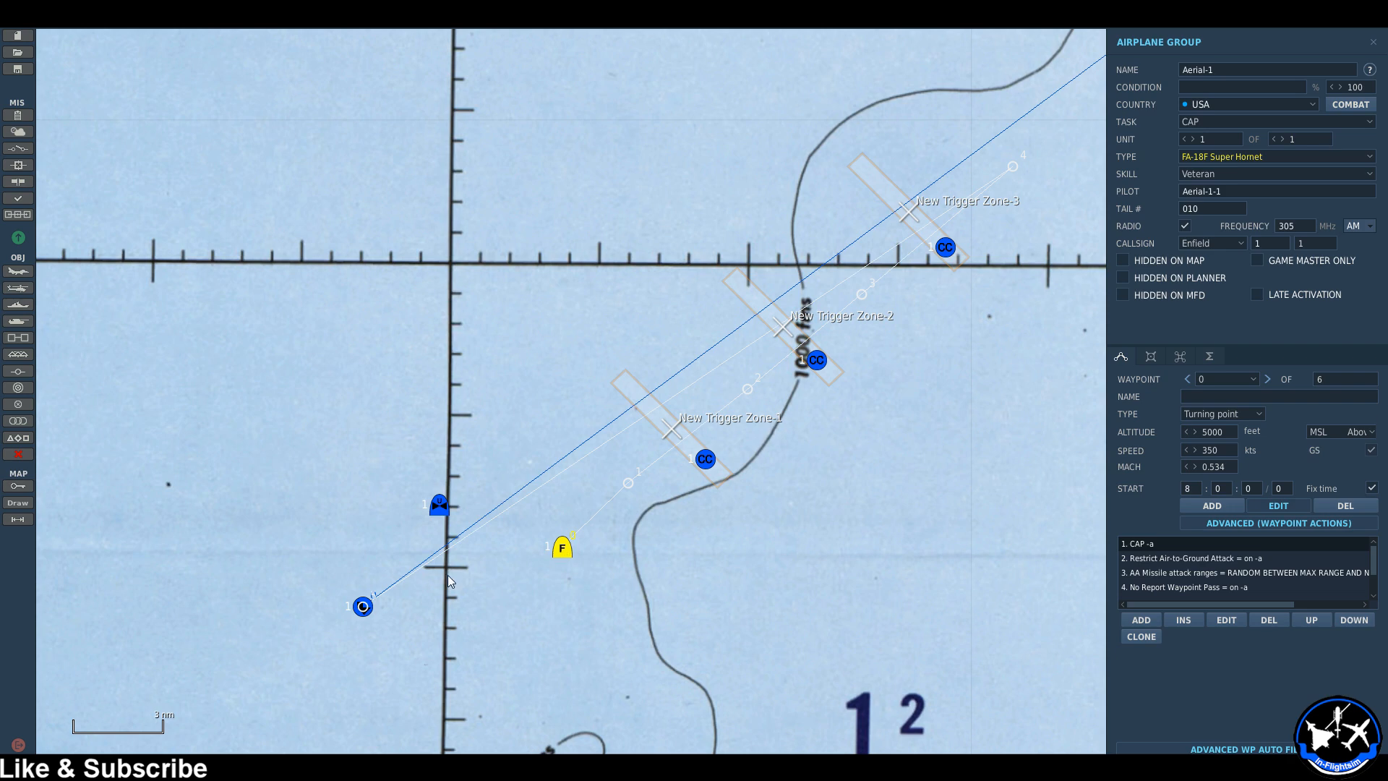
click(364, 607)
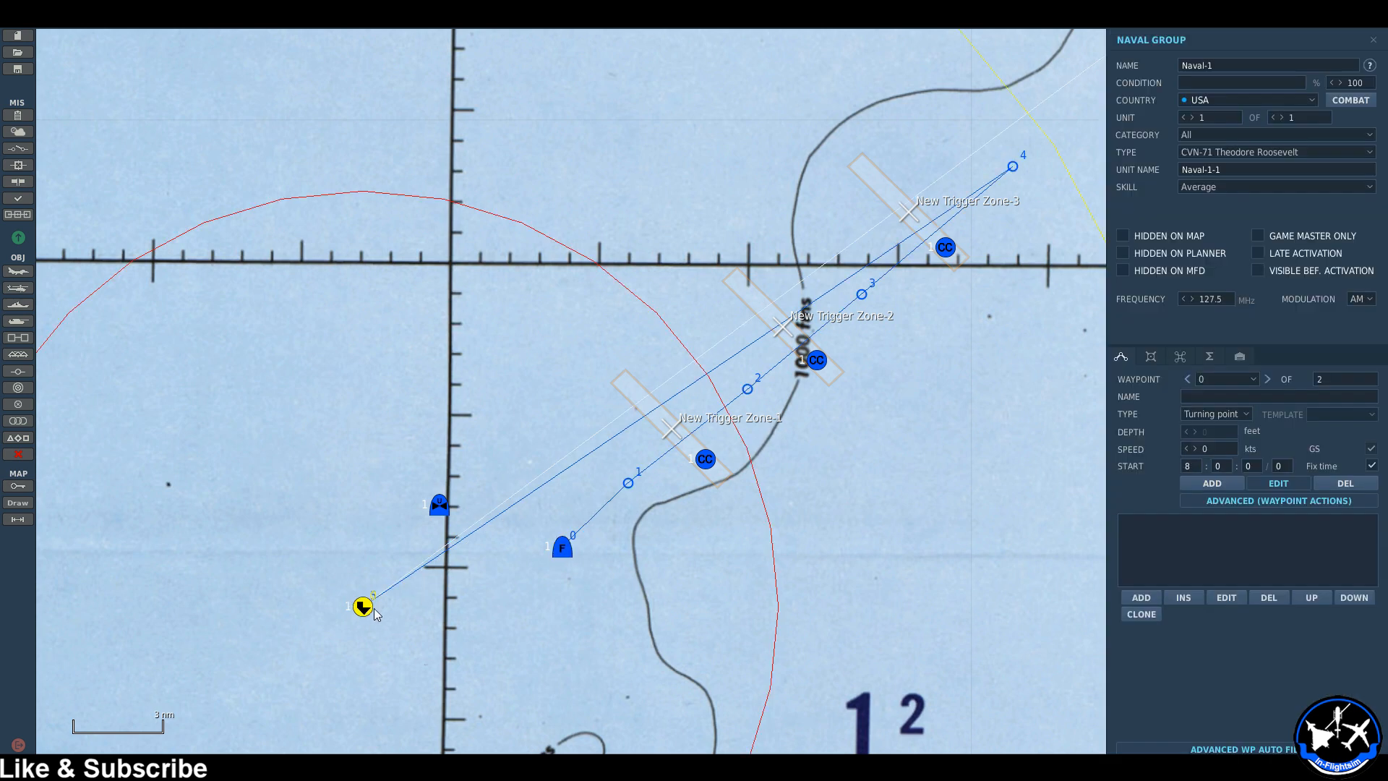
View the Super Hornet group's paint scheme and weapon loadout, then return to the map.
click(561, 577)
click(563, 553)
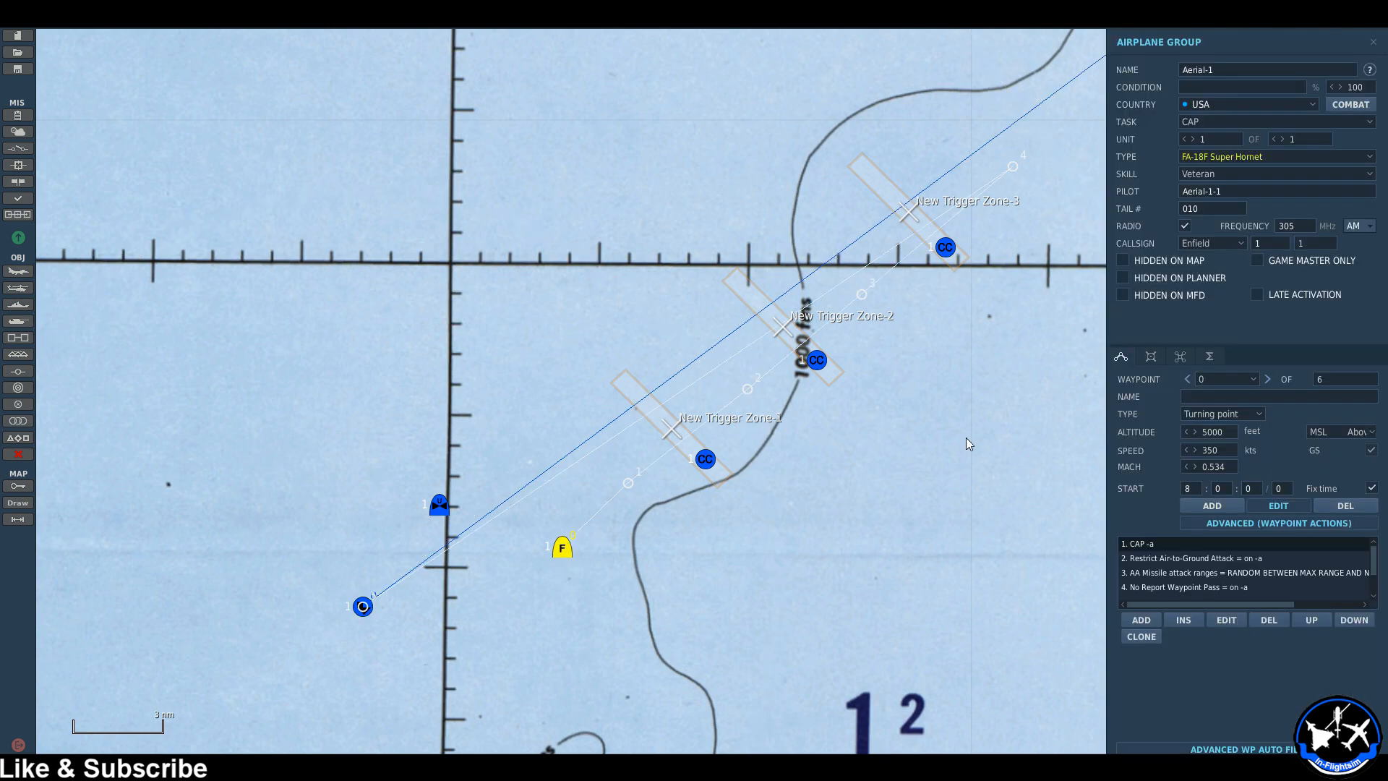
click(1149, 357)
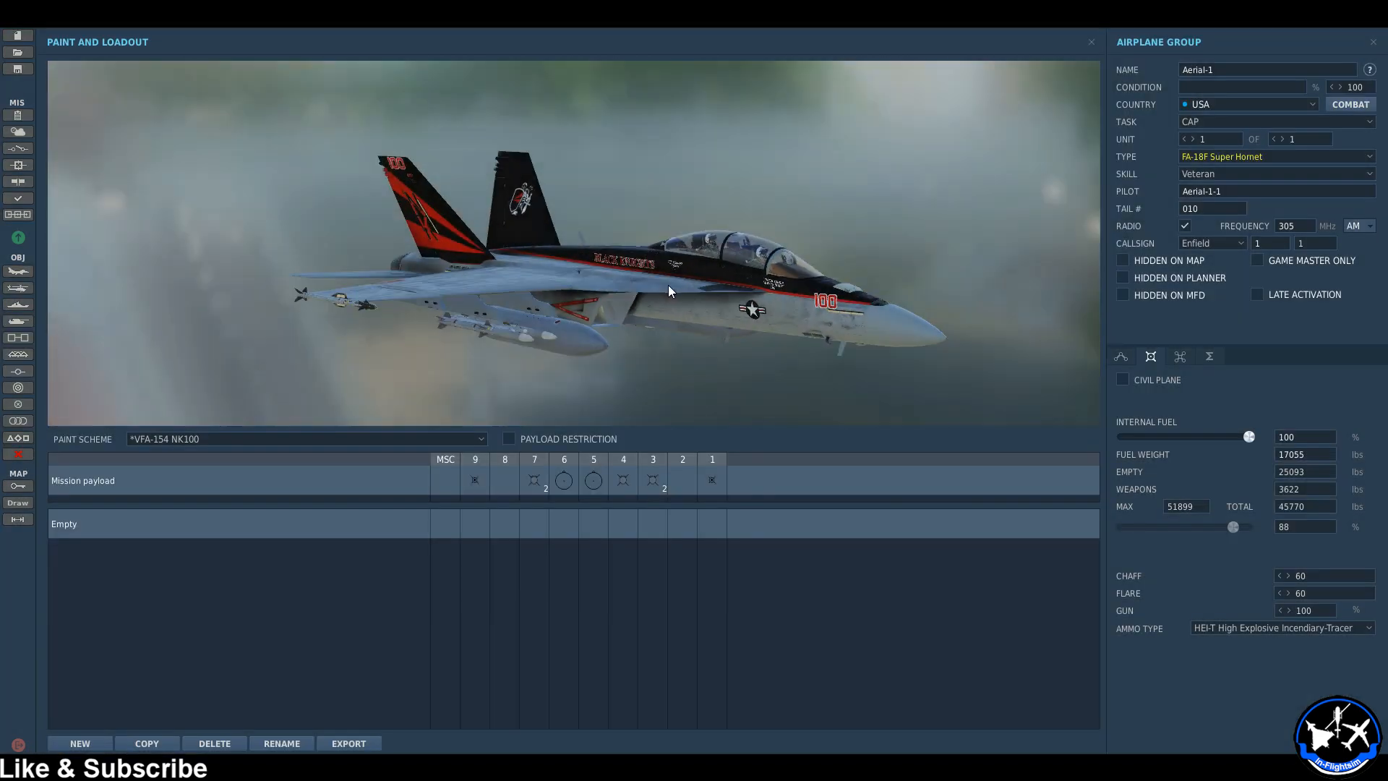
click(1092, 43)
click(870, 450)
drag(870, 450, 839, 467)
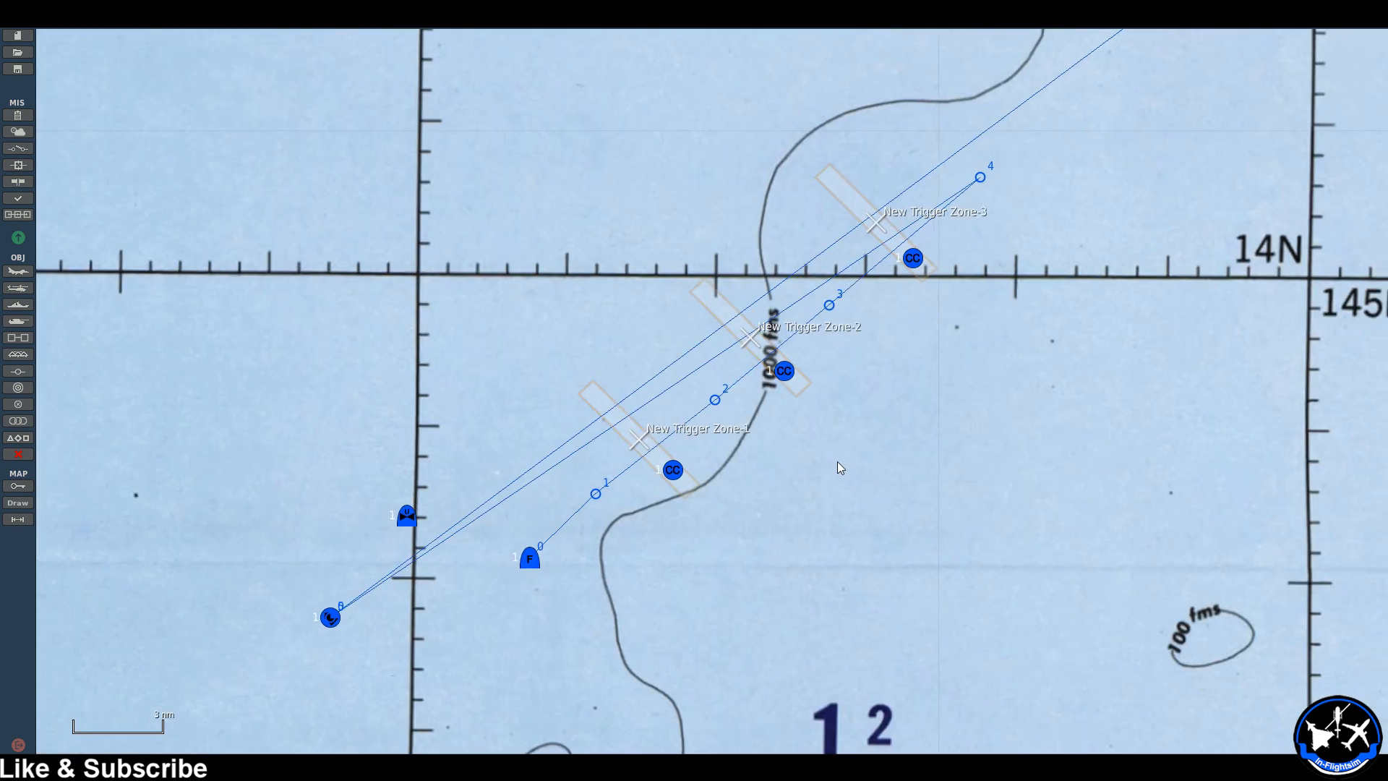
Inspect the carrier group's starting waypoint and its route across the trigger zones.
scroll(593, 550, up, 2)
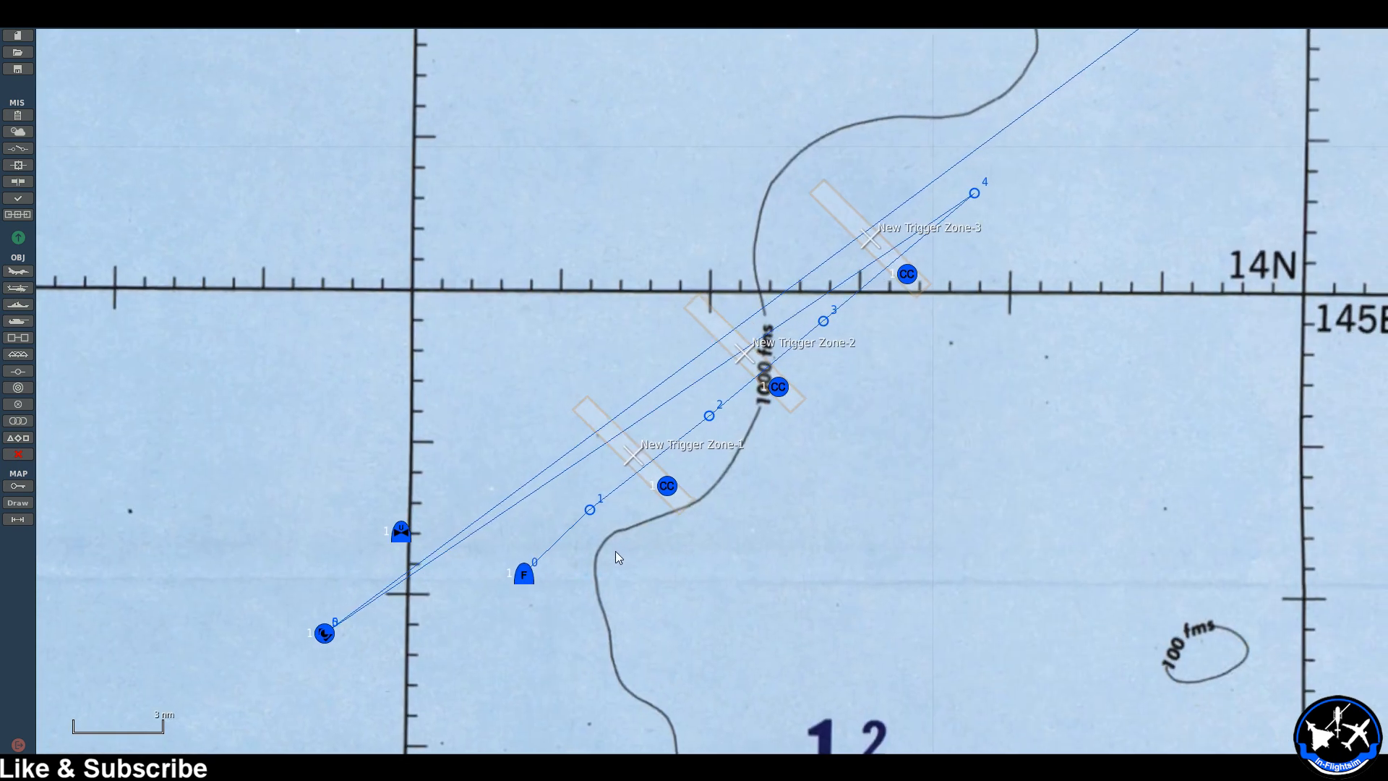
drag(539, 577, 514, 635)
scroll(580, 548, down, 1)
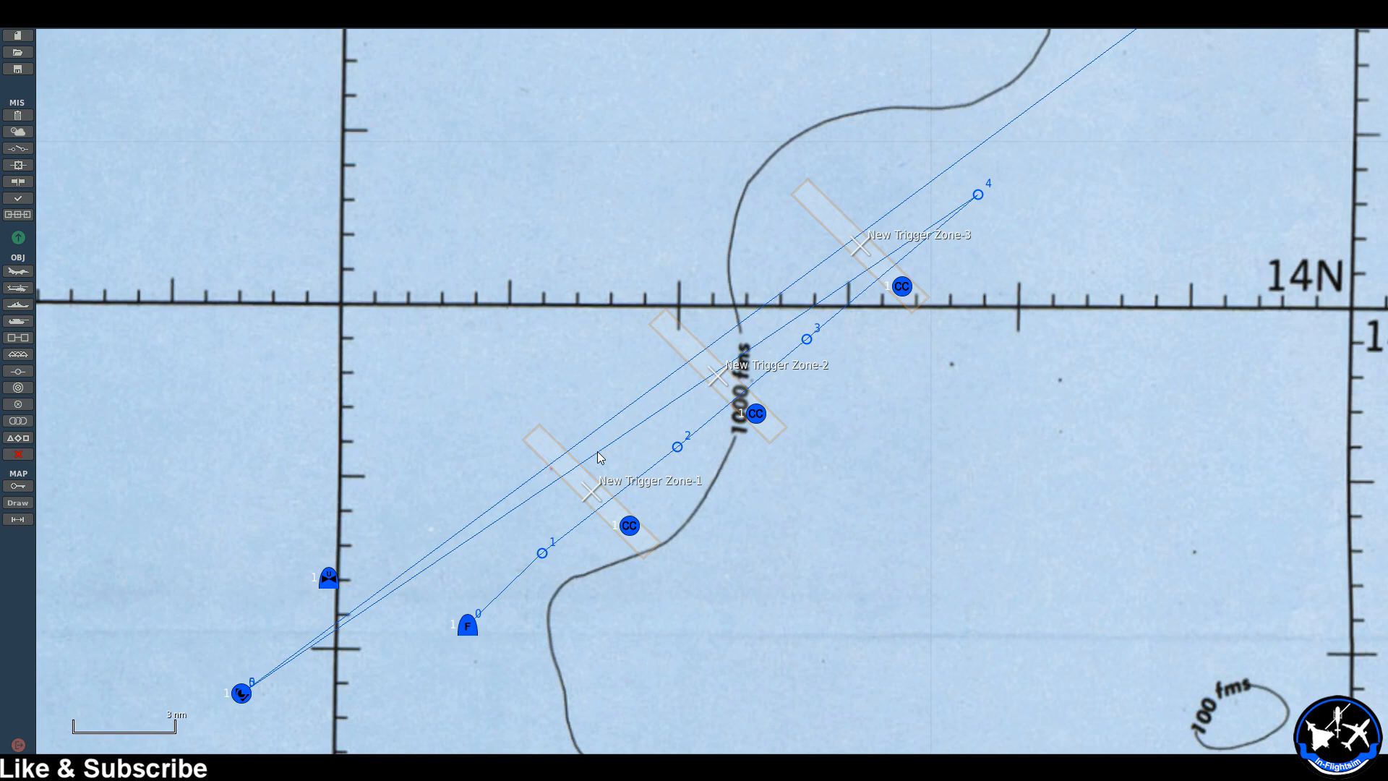
click(239, 696)
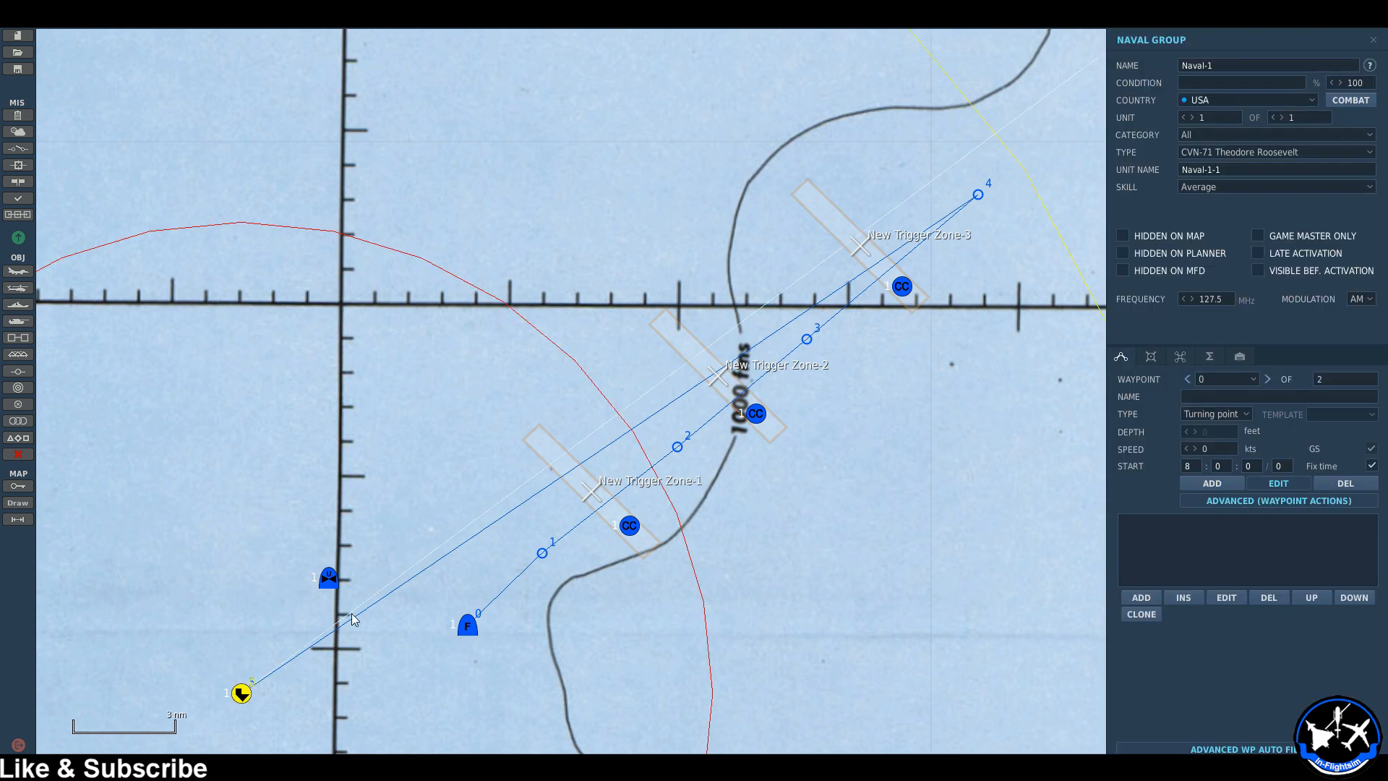
click(1100, 61)
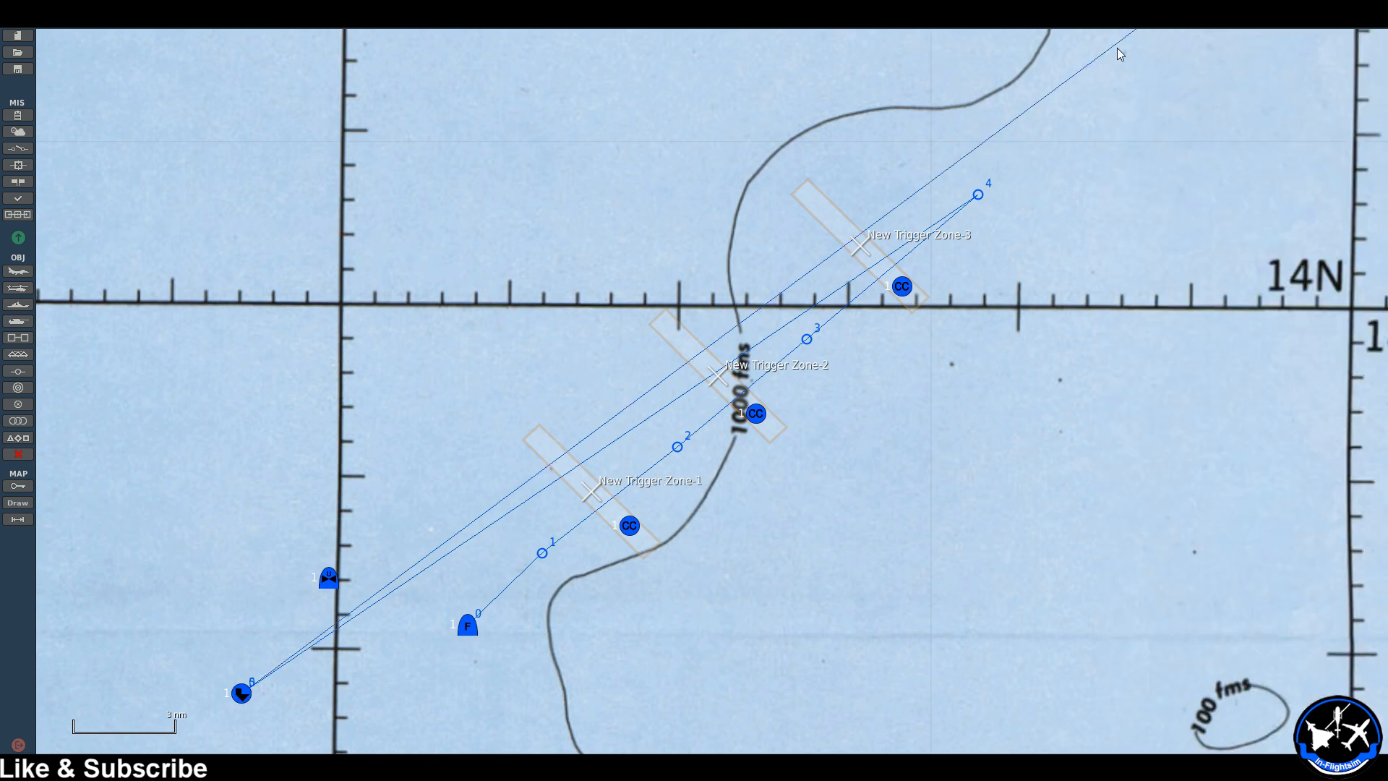
Examine the stop condition of the Orbit task at waypoint 1 of the Super Hornet group.
click(469, 627)
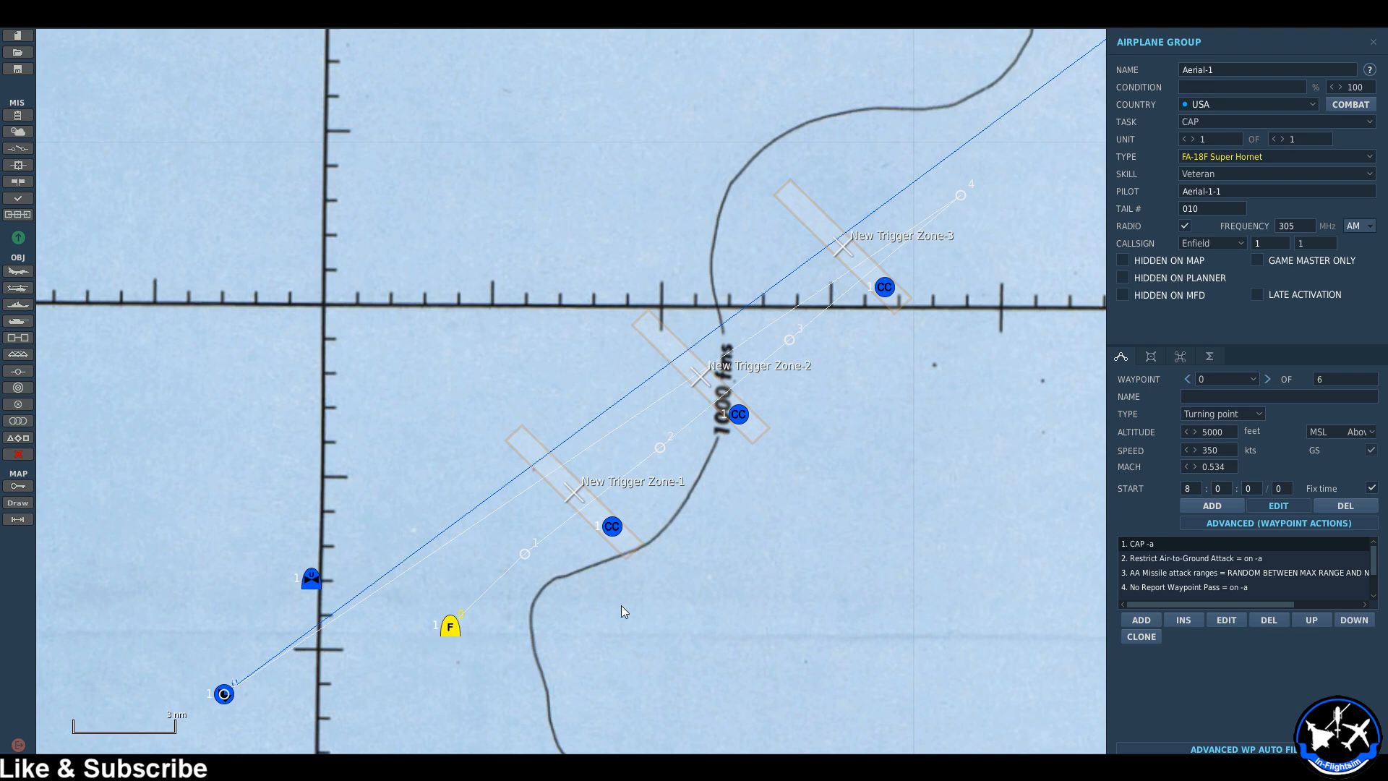
click(527, 556)
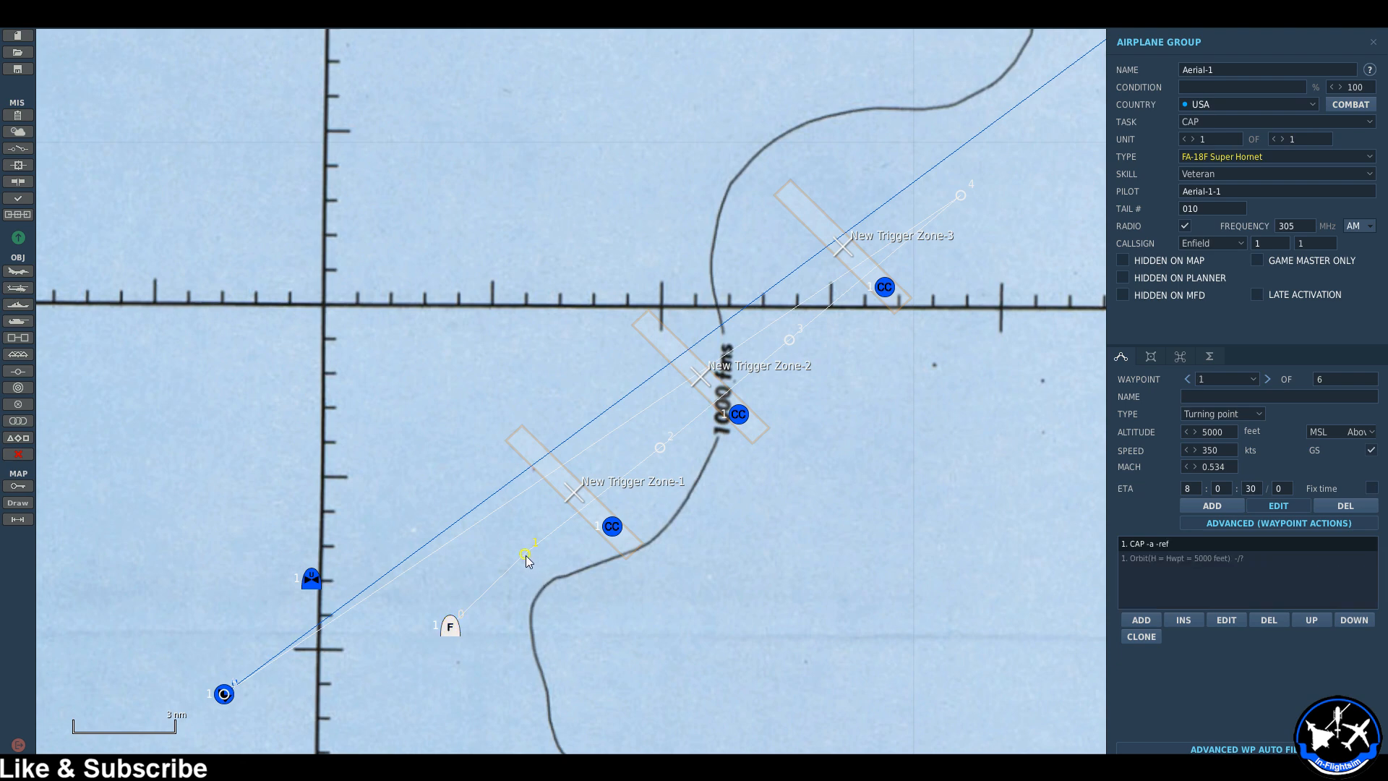
click(1191, 558)
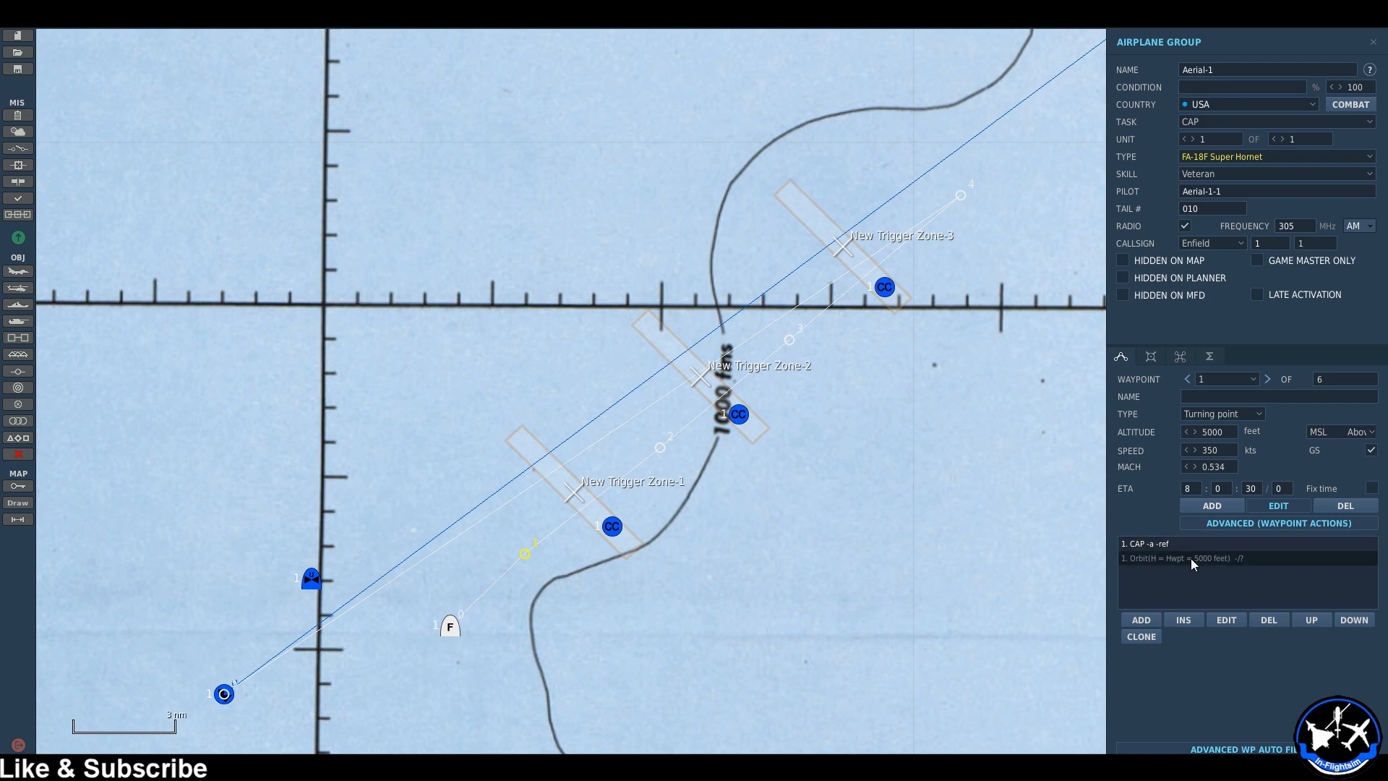
click(1213, 617)
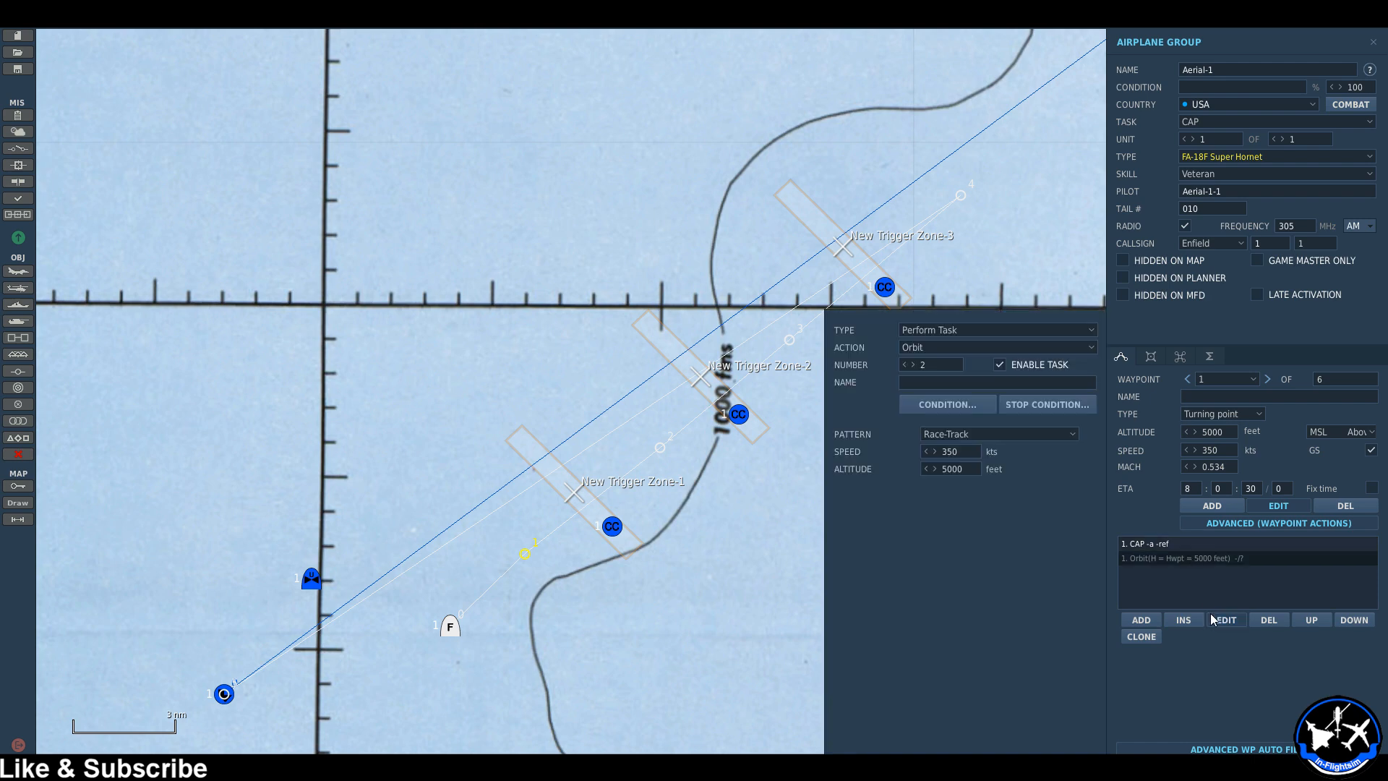
click(1029, 407)
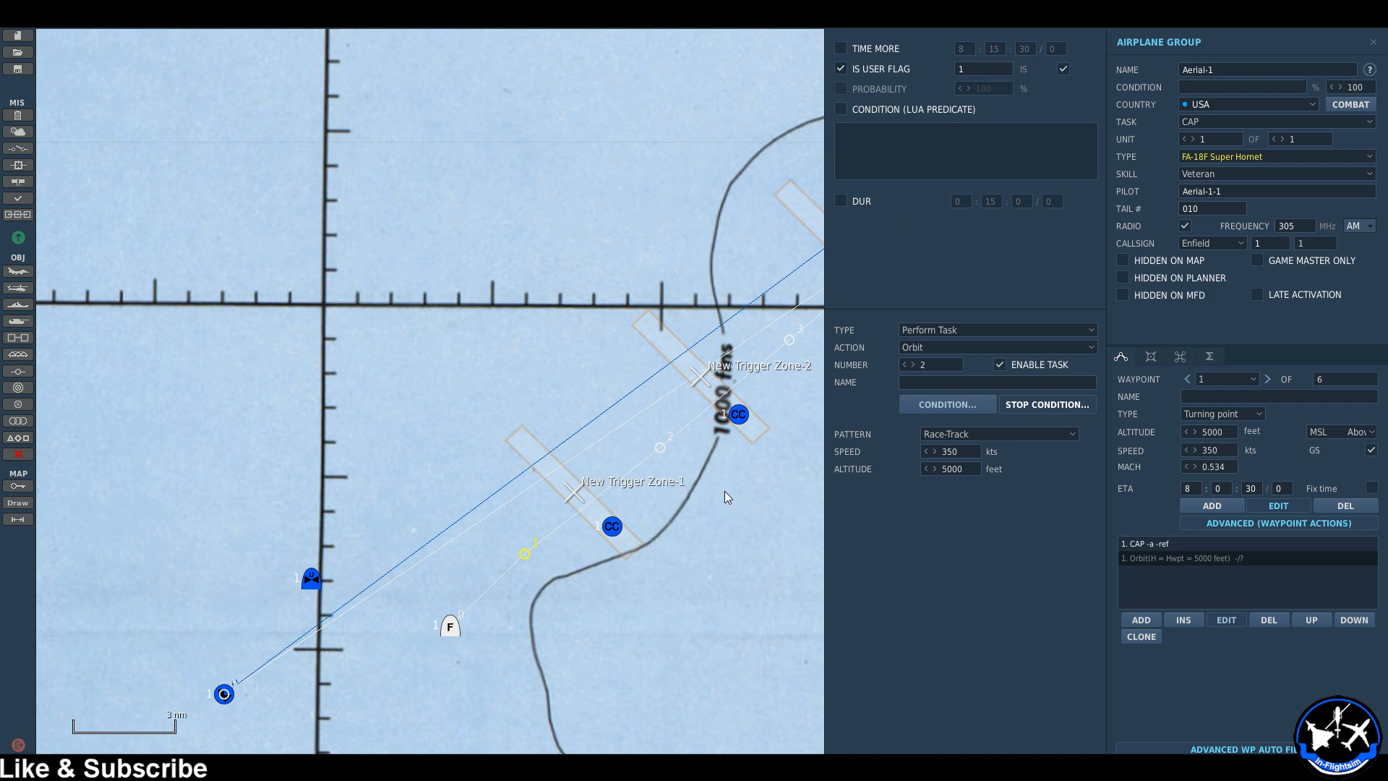
View the Super Hornet group's list of triggered Switch Waypoint actions, then deselect the group.
click(660, 447)
click(1180, 357)
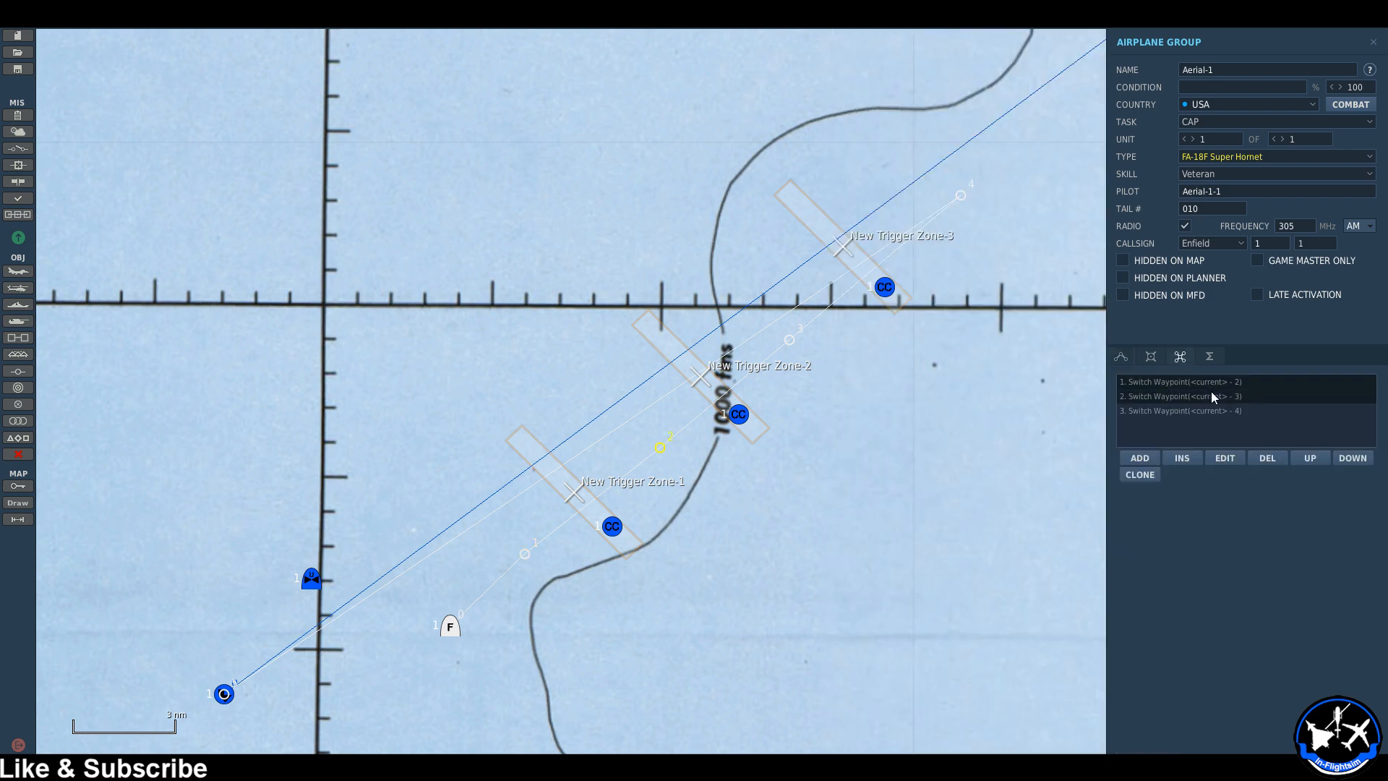
click(687, 448)
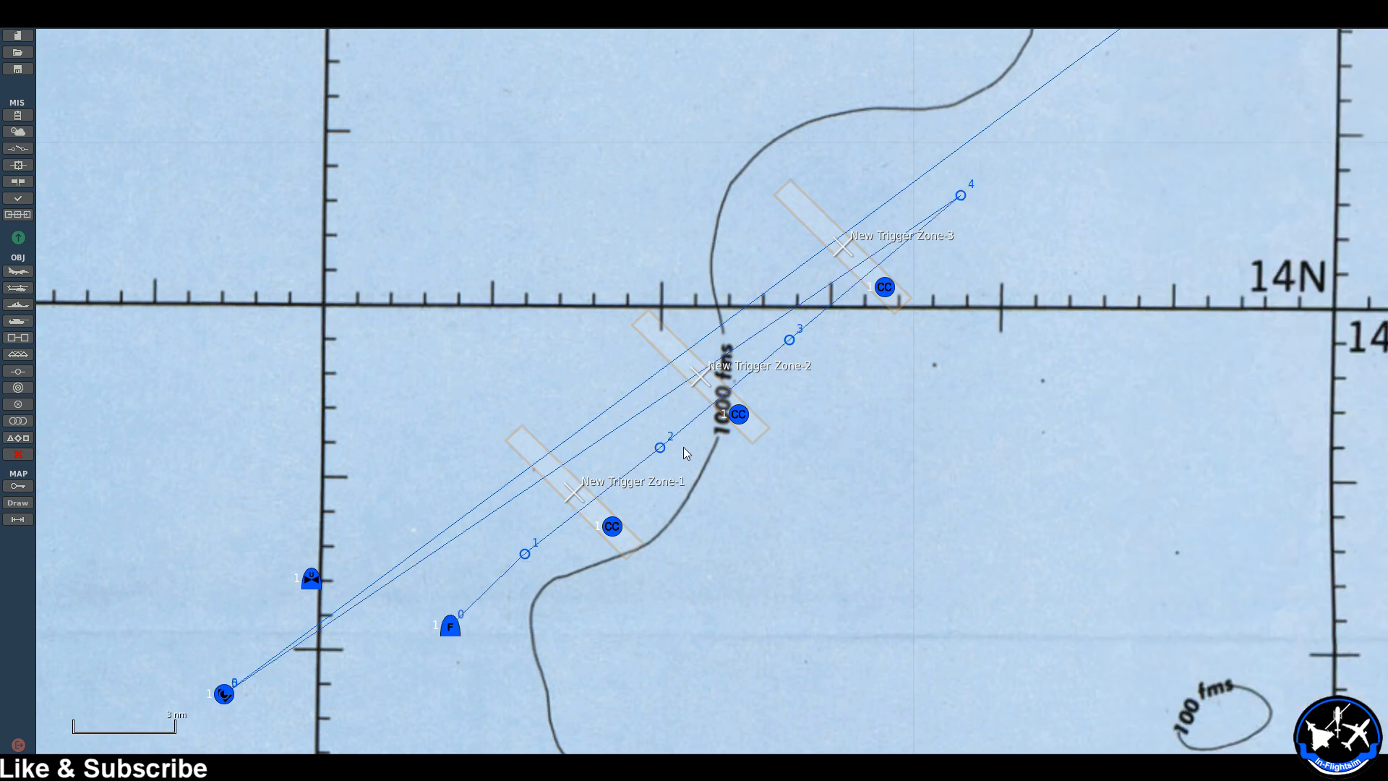
Examine the stop condition of the Orbit task at waypoint 2 of the Super Hornet group.
click(661, 449)
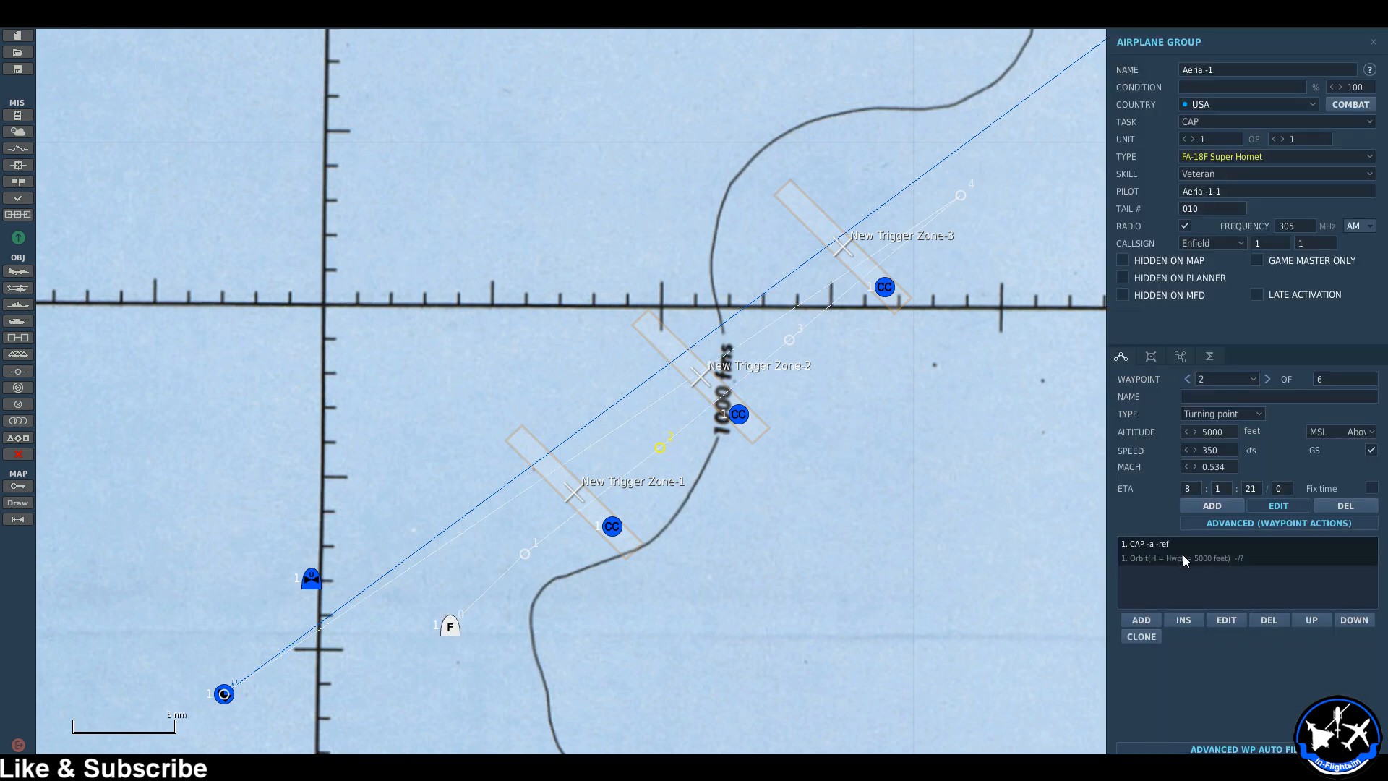
click(1226, 620)
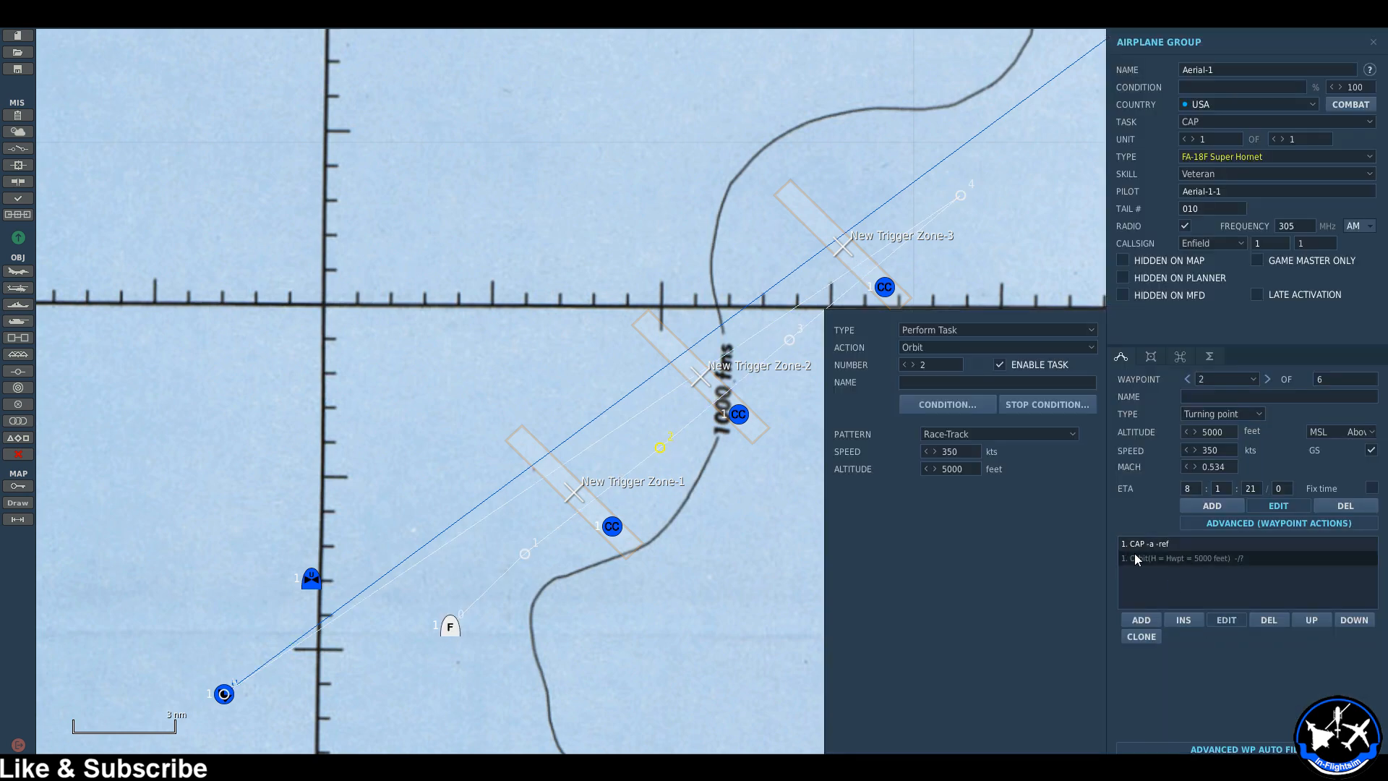
click(1047, 405)
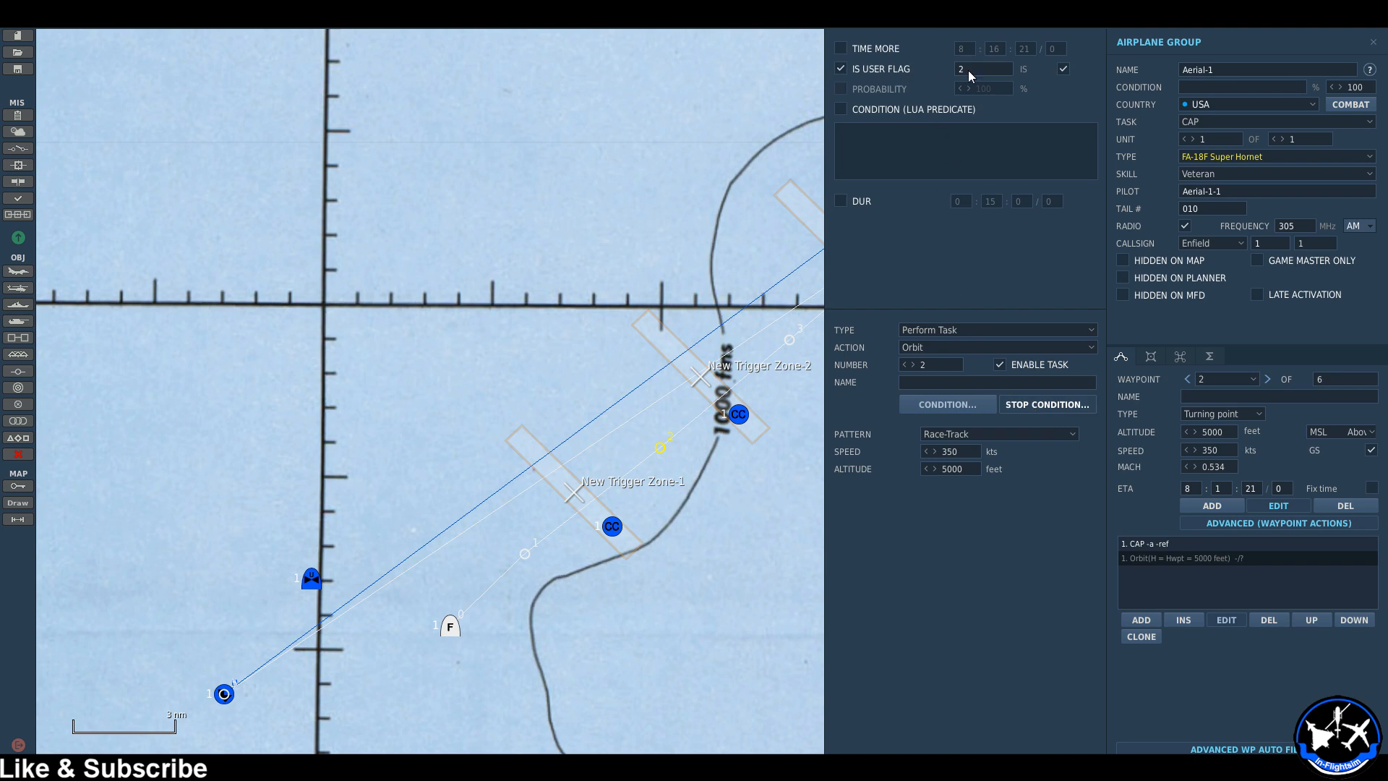
click(780, 474)
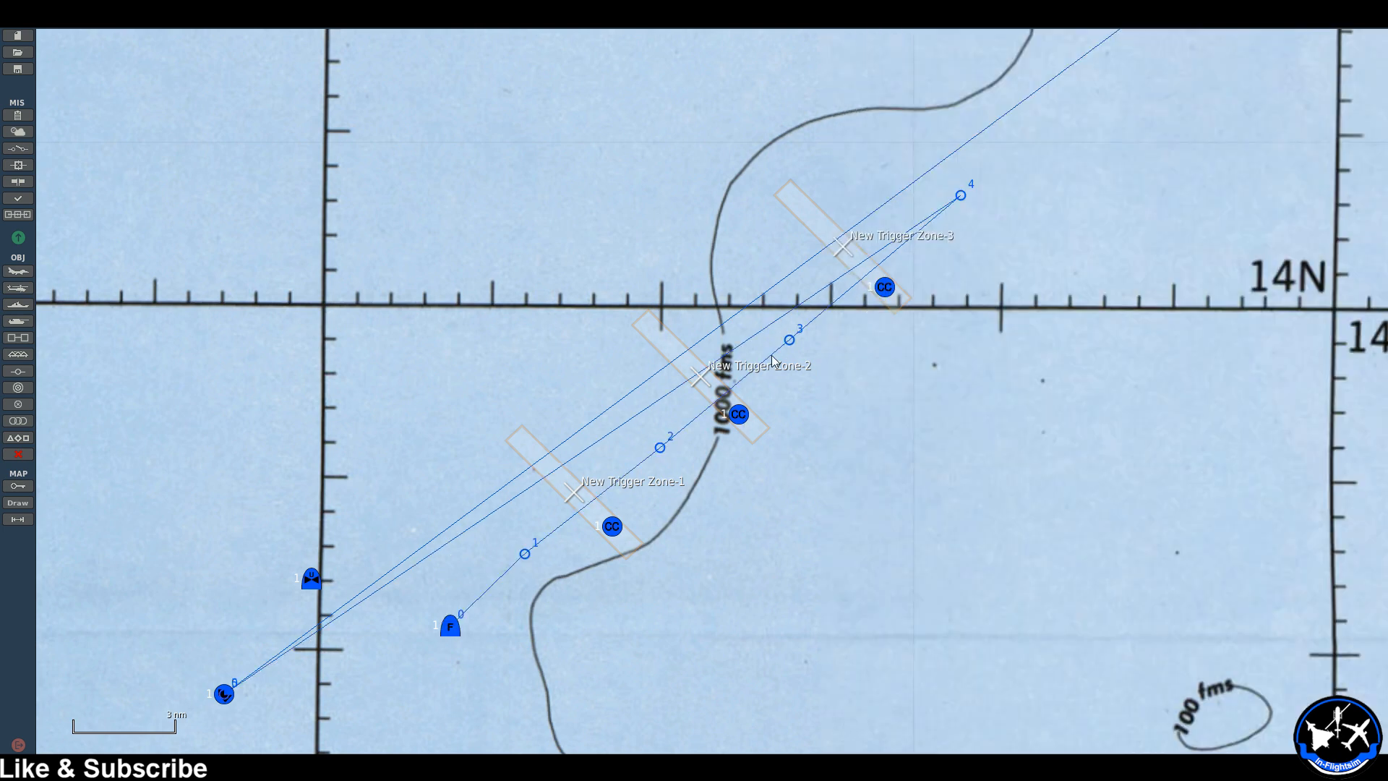
Examine the Orbit task's stop condition at the Super Hornet group's waypoint 3 and the actions at waypoint 4.
click(790, 339)
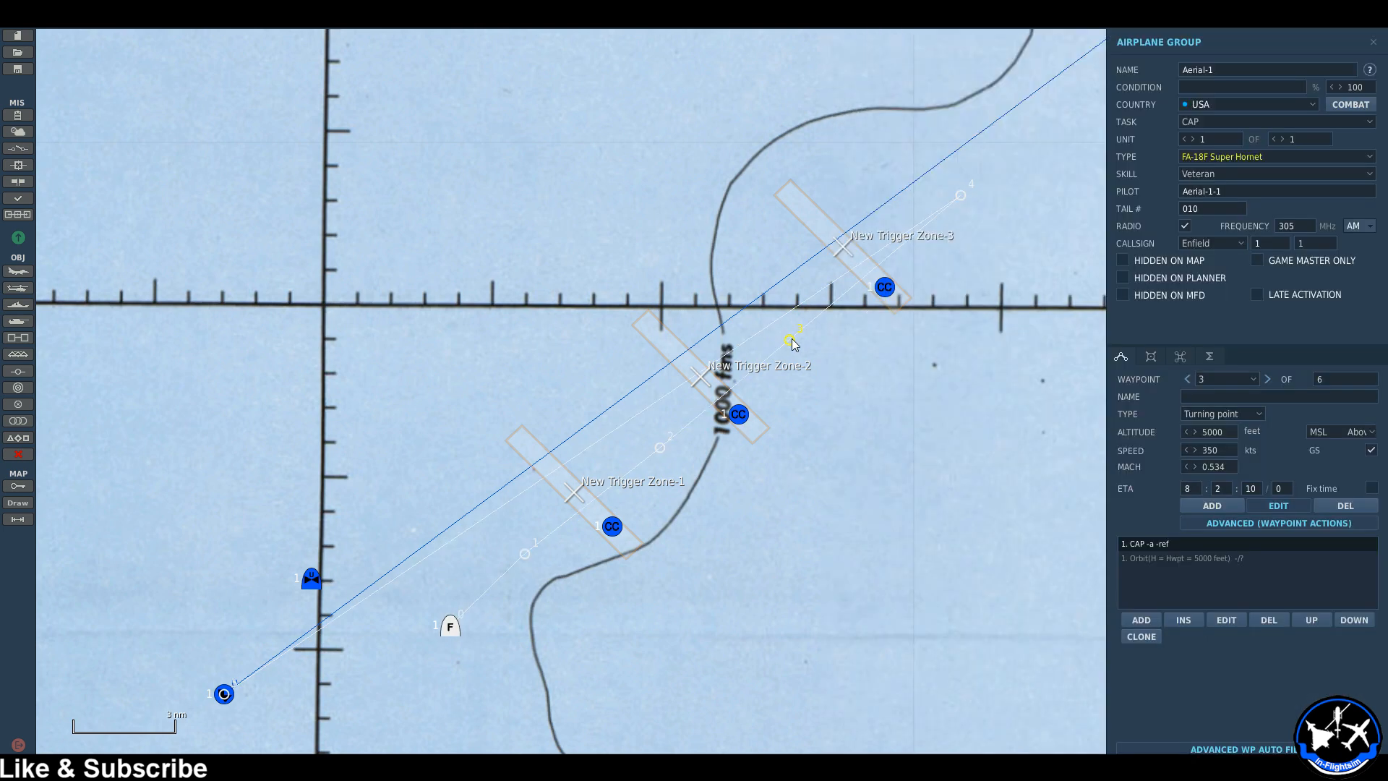
click(1178, 560)
click(1222, 620)
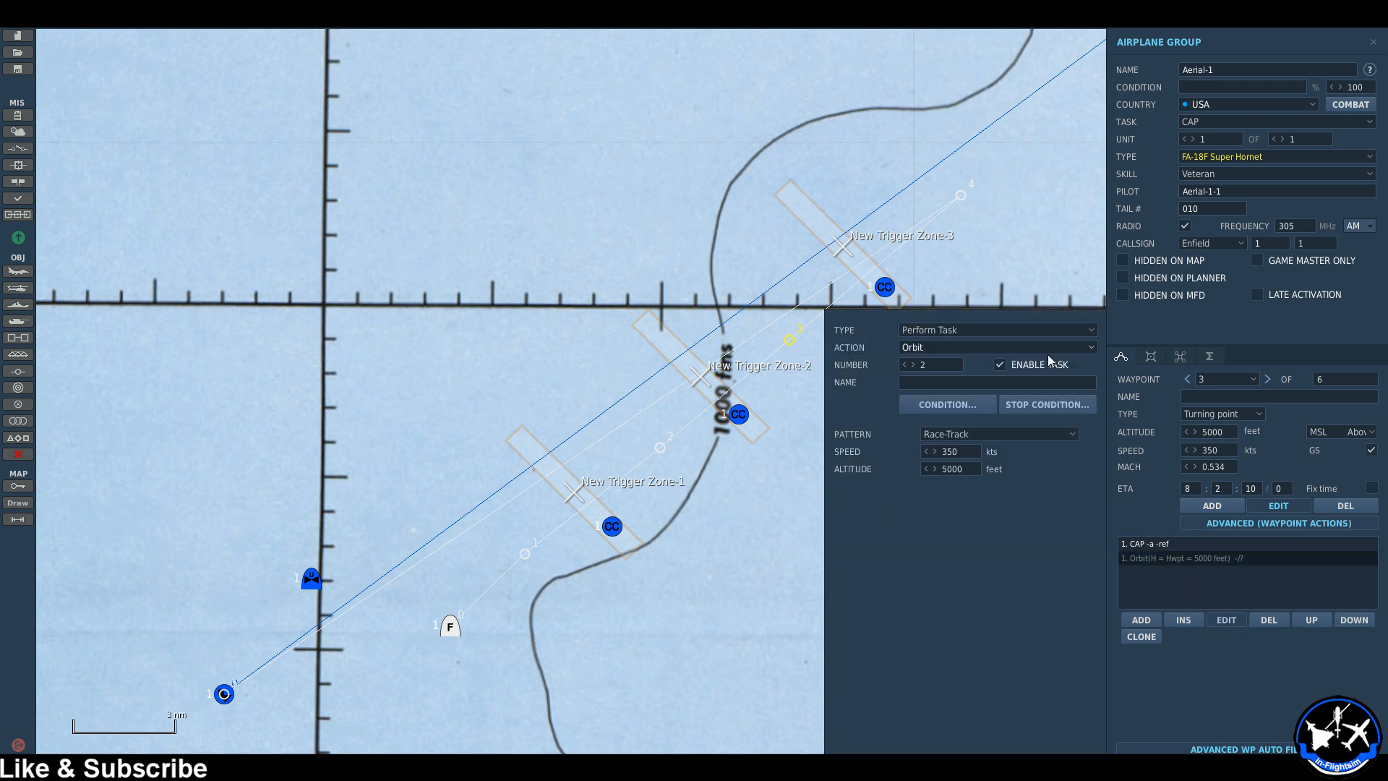
click(1056, 405)
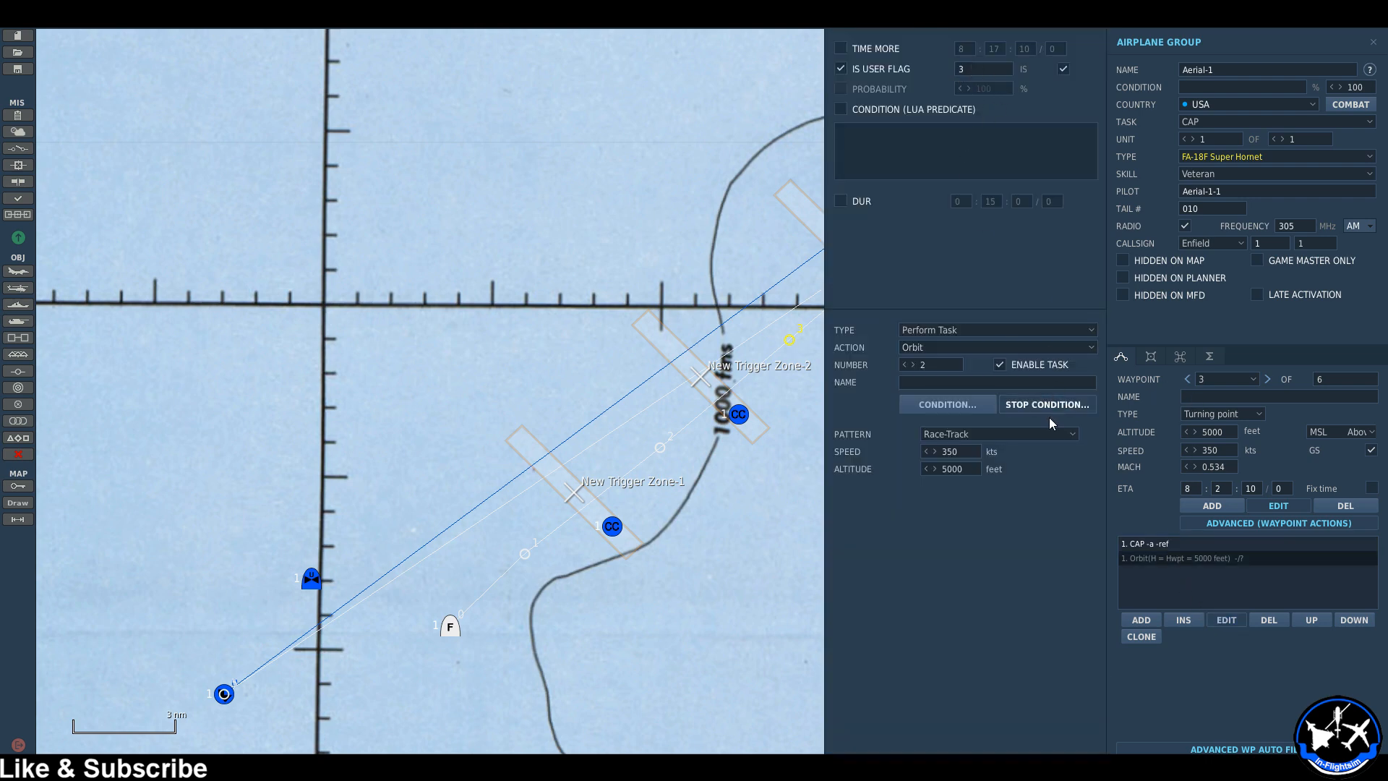
click(1227, 619)
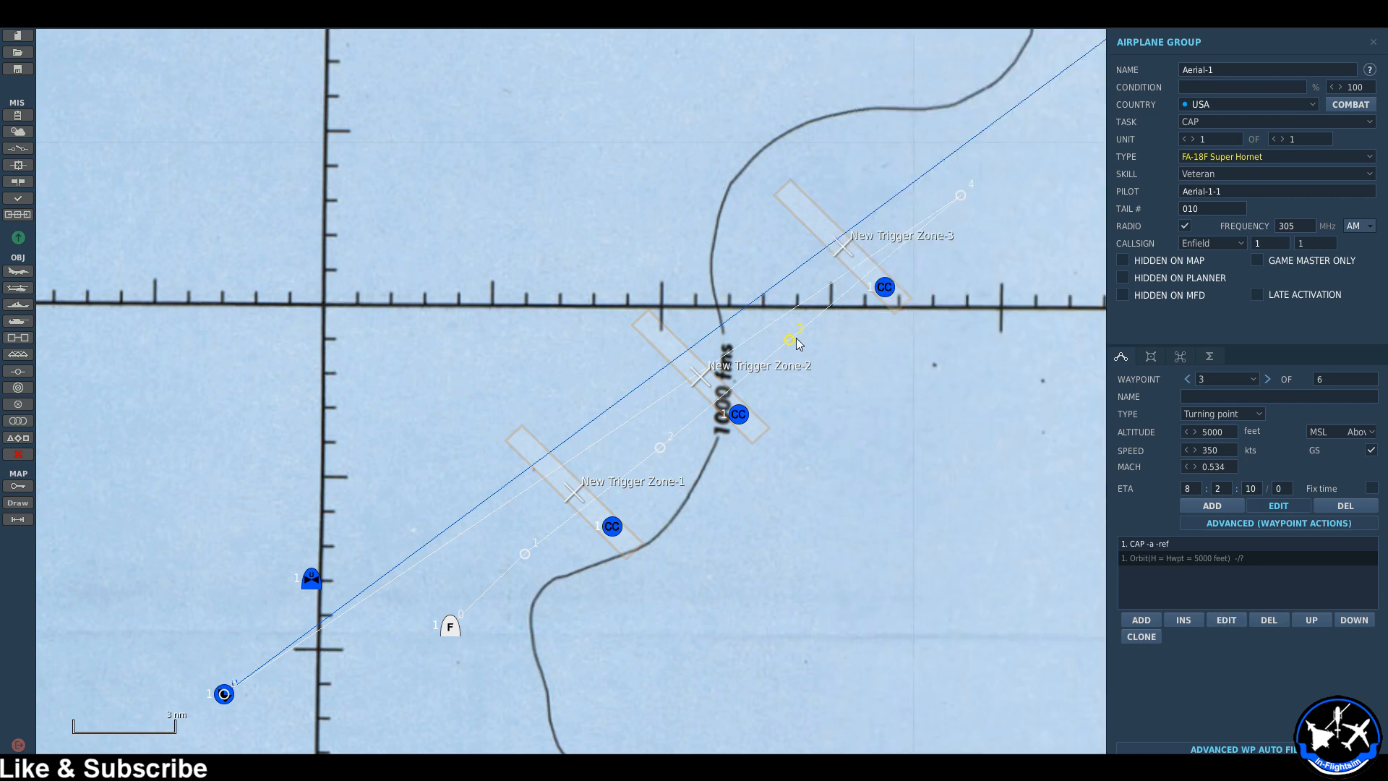
click(961, 196)
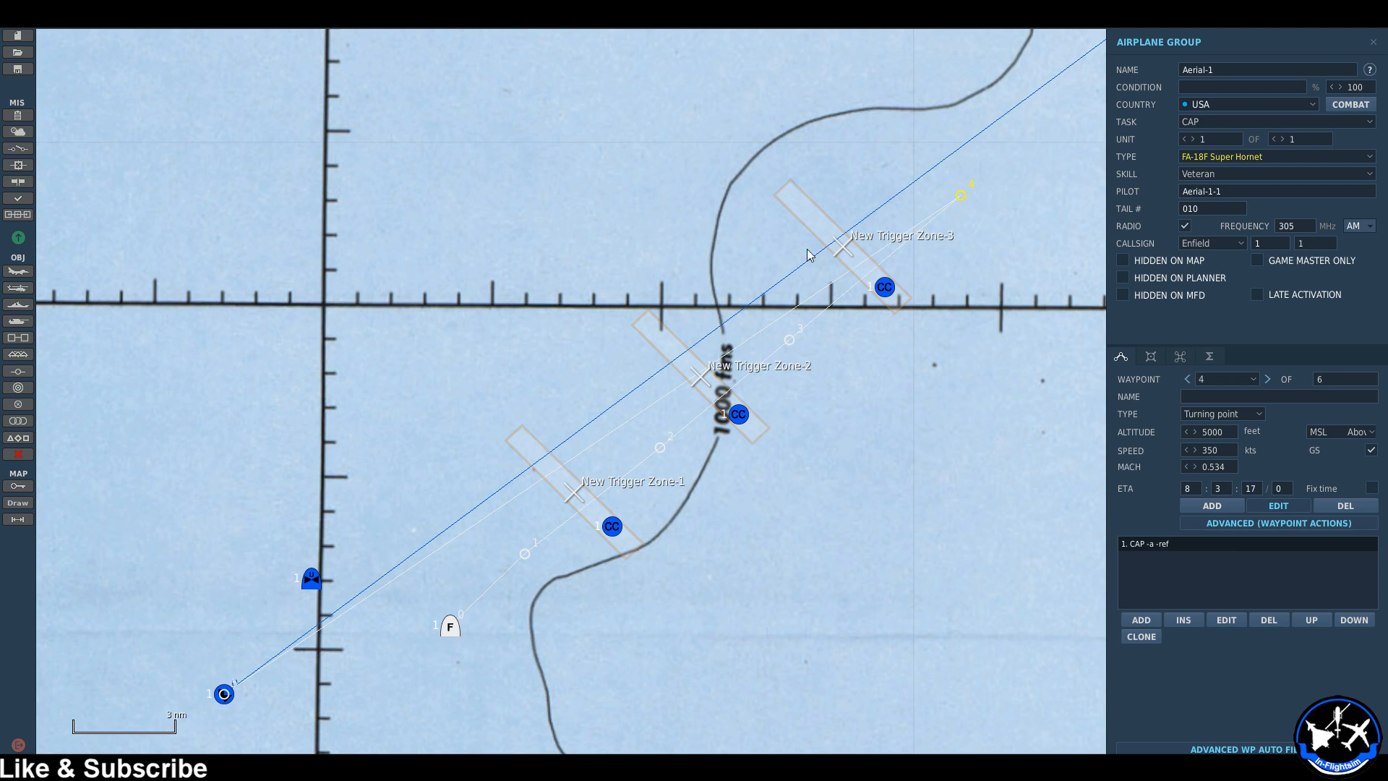
click(379, 464)
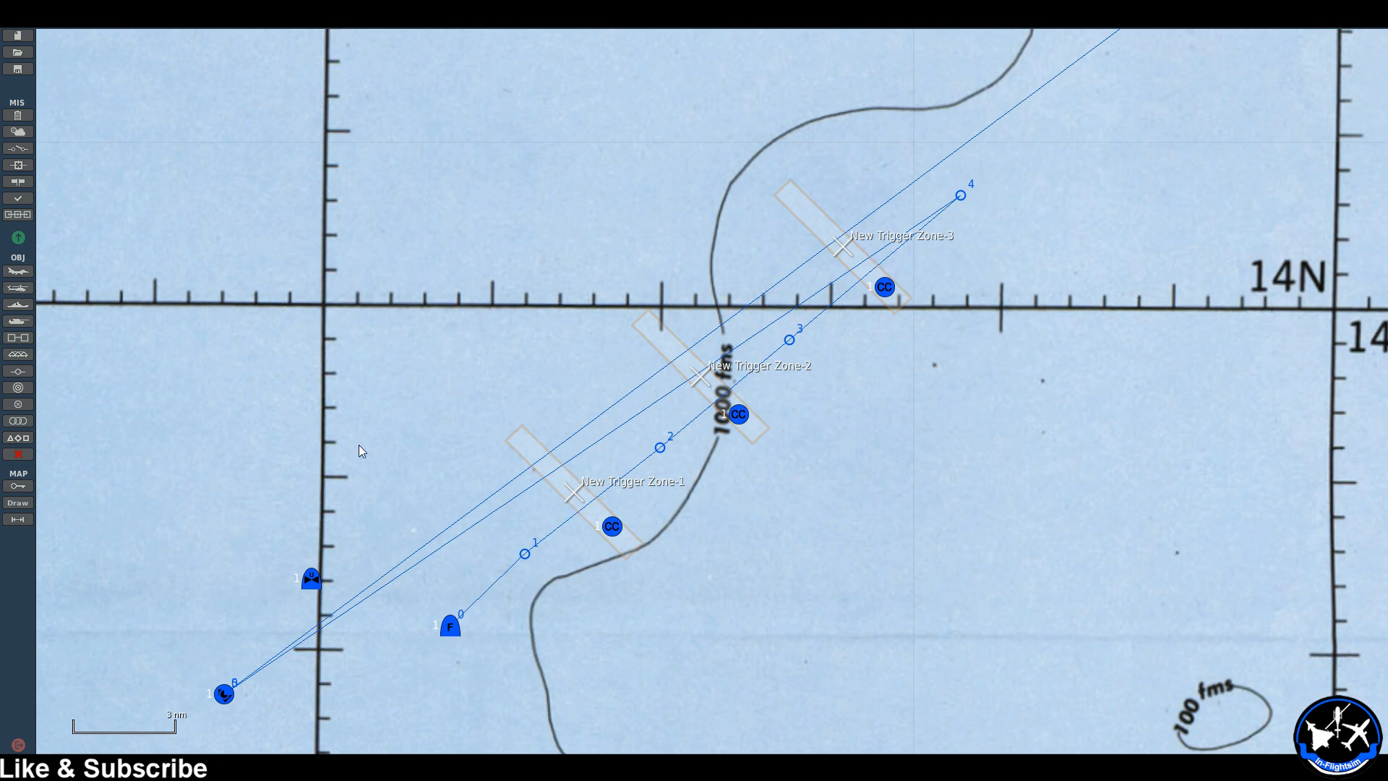
Examine the mission's Flag Off trigger, then the condition and action of the trigger for New Trigger Zone-1.
click(18, 148)
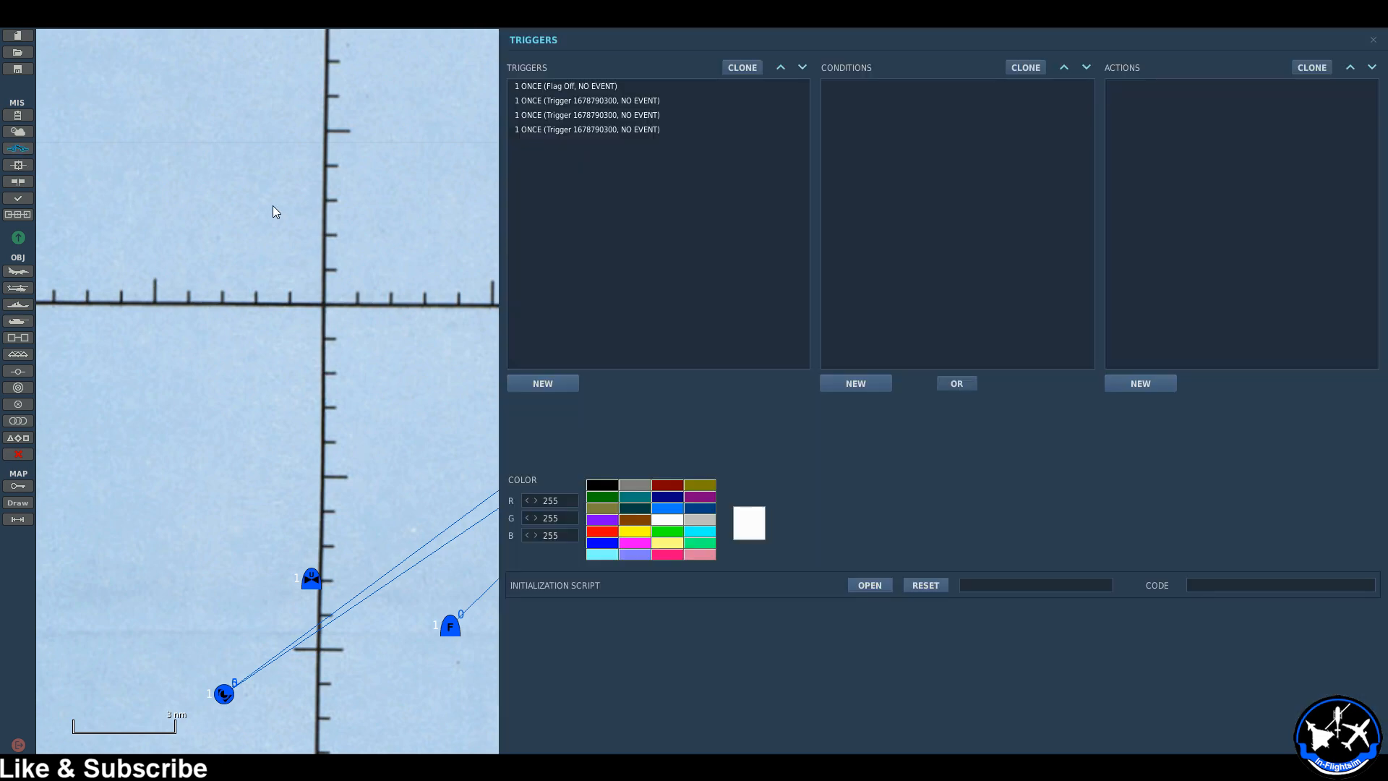
click(560, 86)
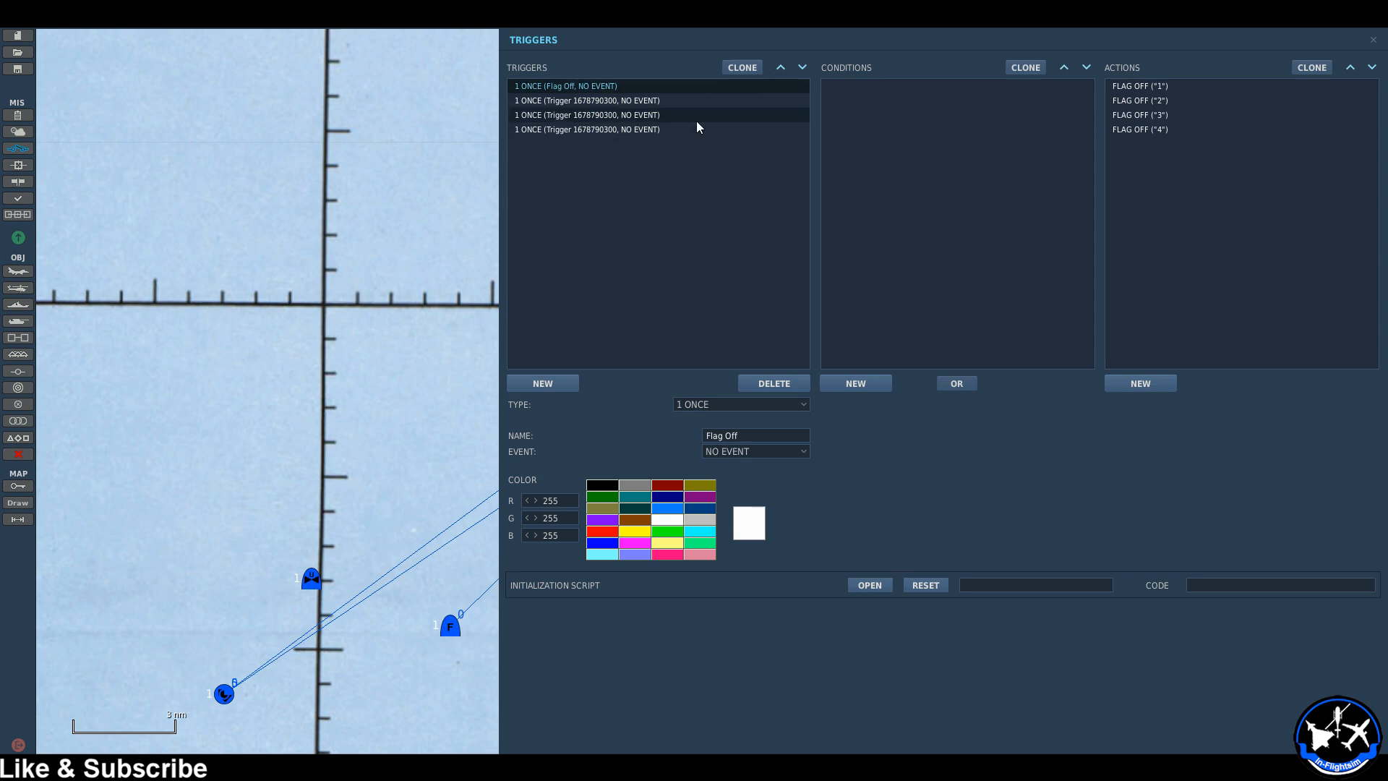
click(689, 102)
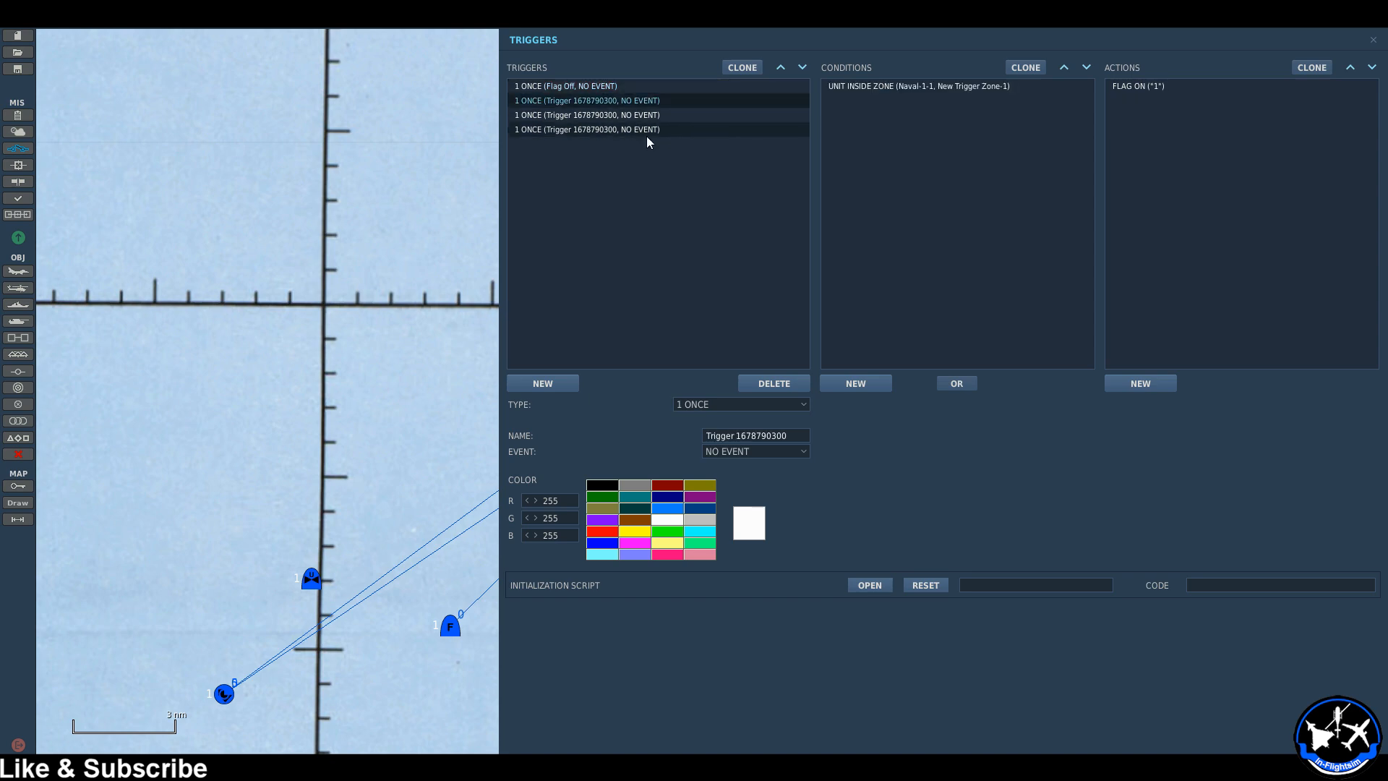
drag(432, 385, 179, 321)
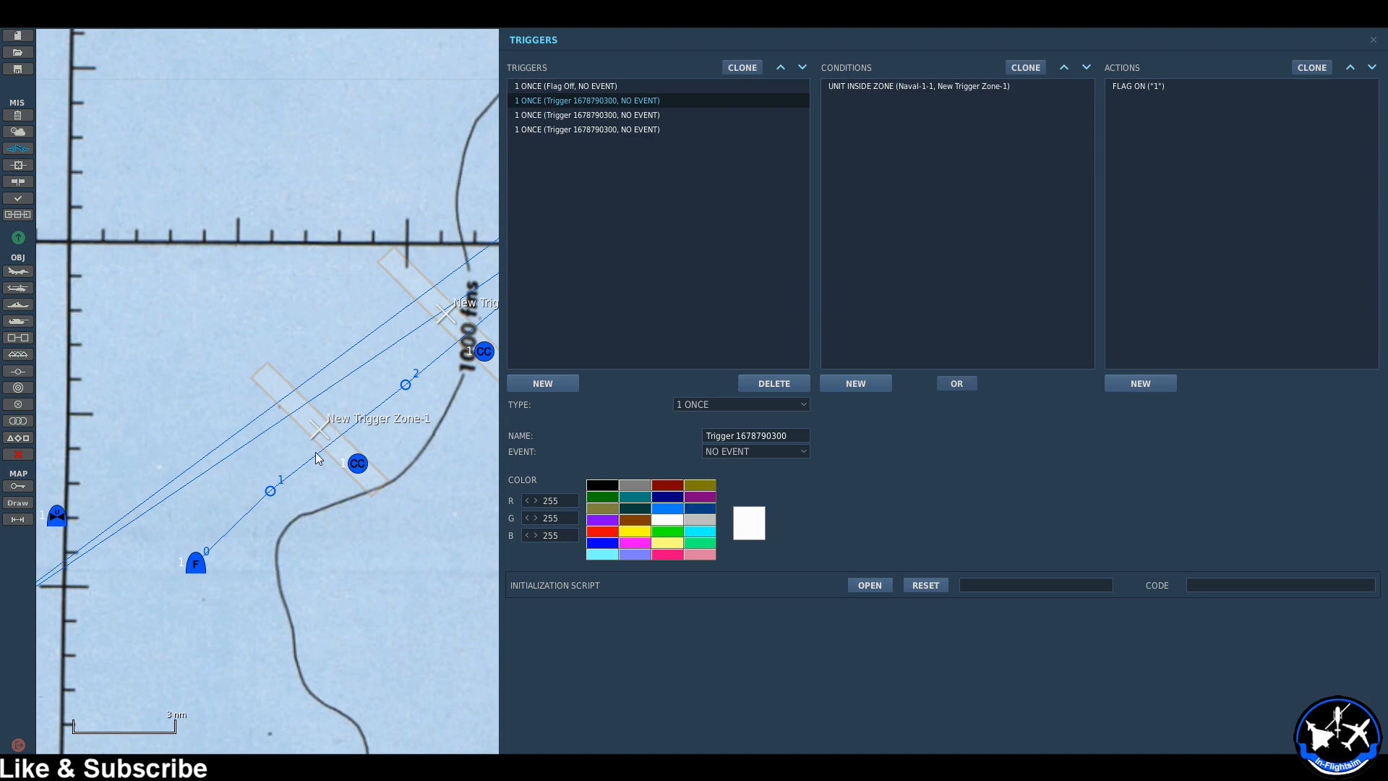
click(852, 86)
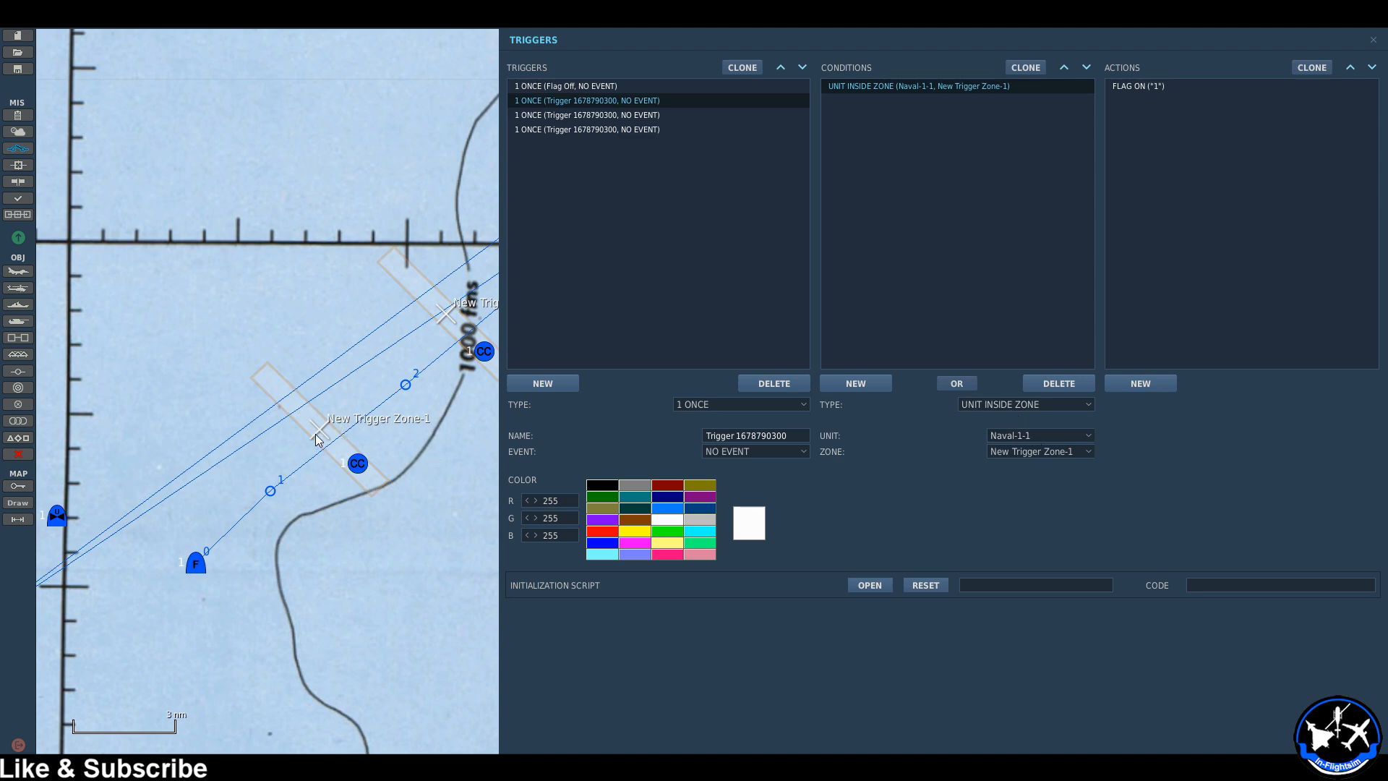
click(1141, 95)
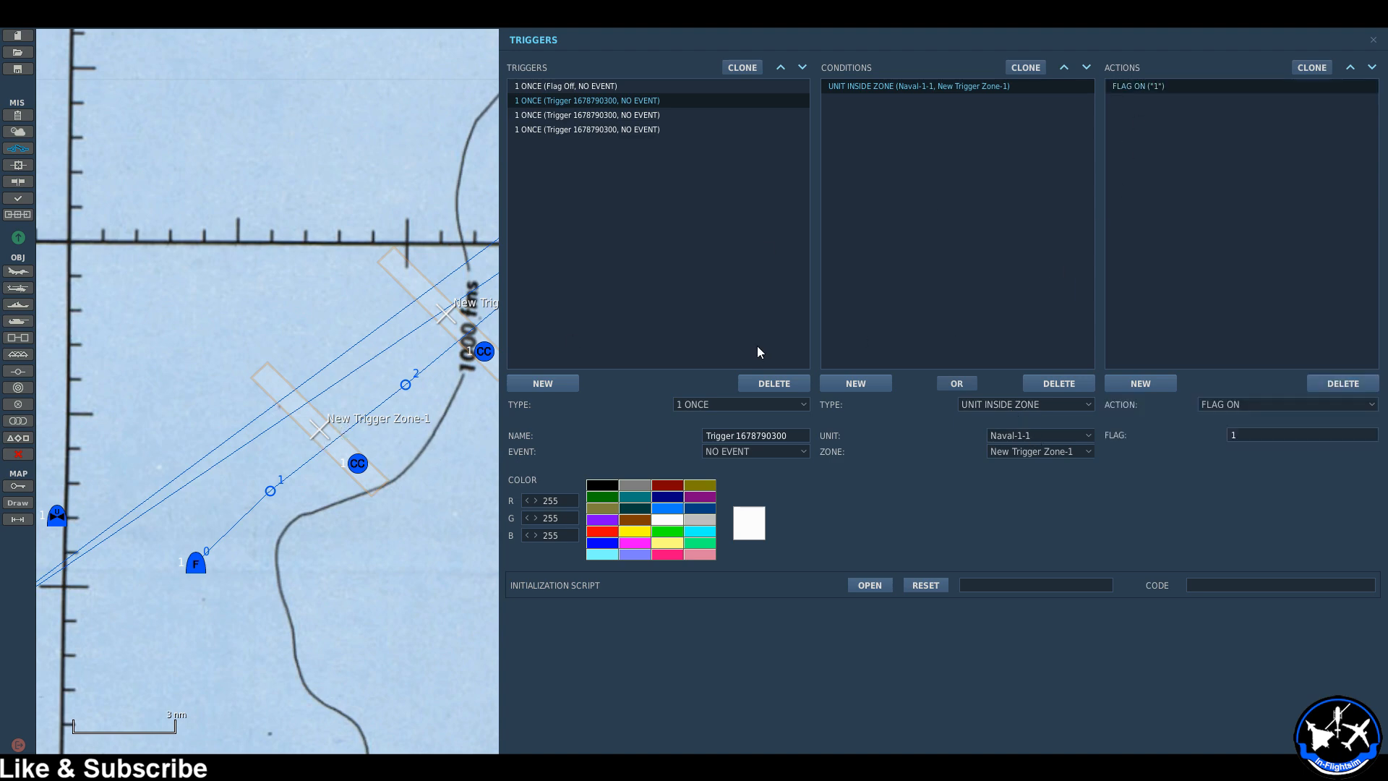
click(416, 460)
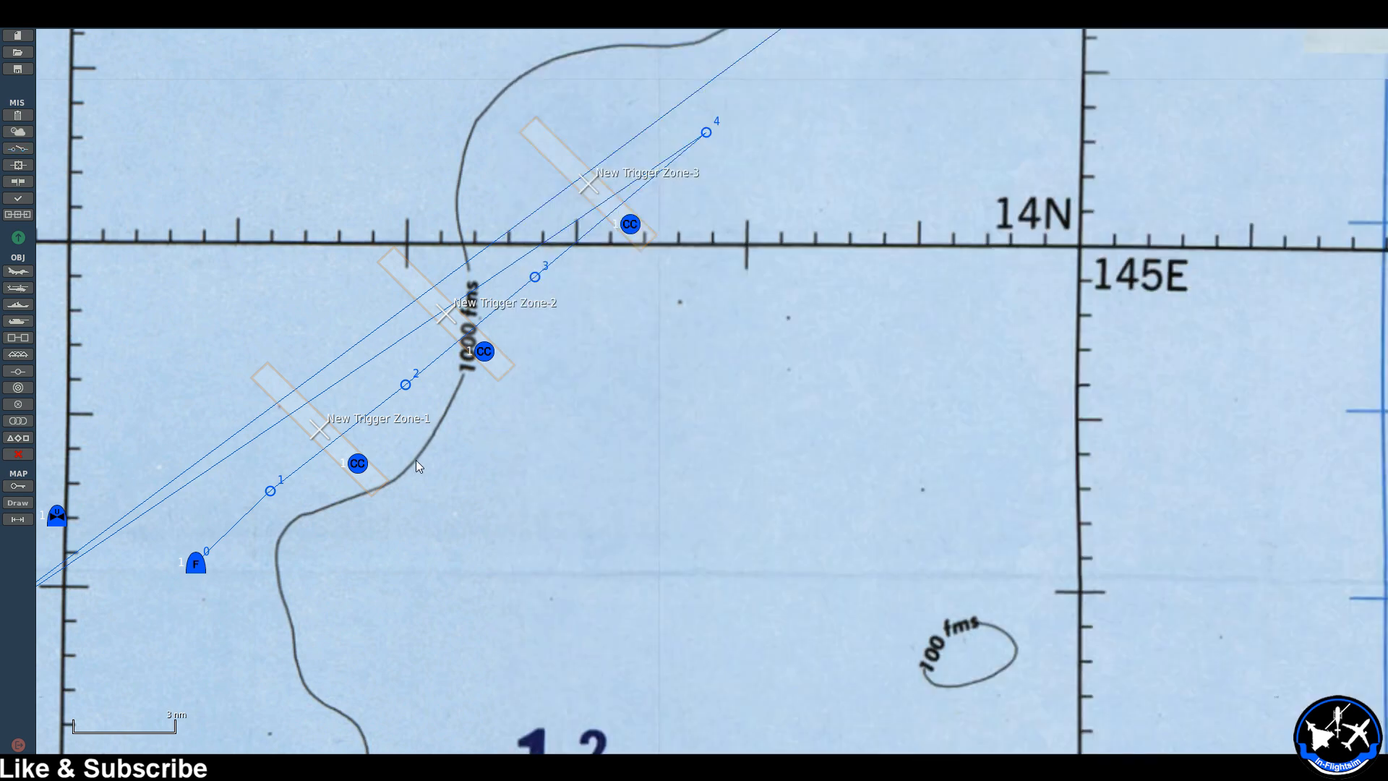
View the Super Hornet group's triggered Switch Waypoint actions and its loadout, then close the loadout view.
click(271, 491)
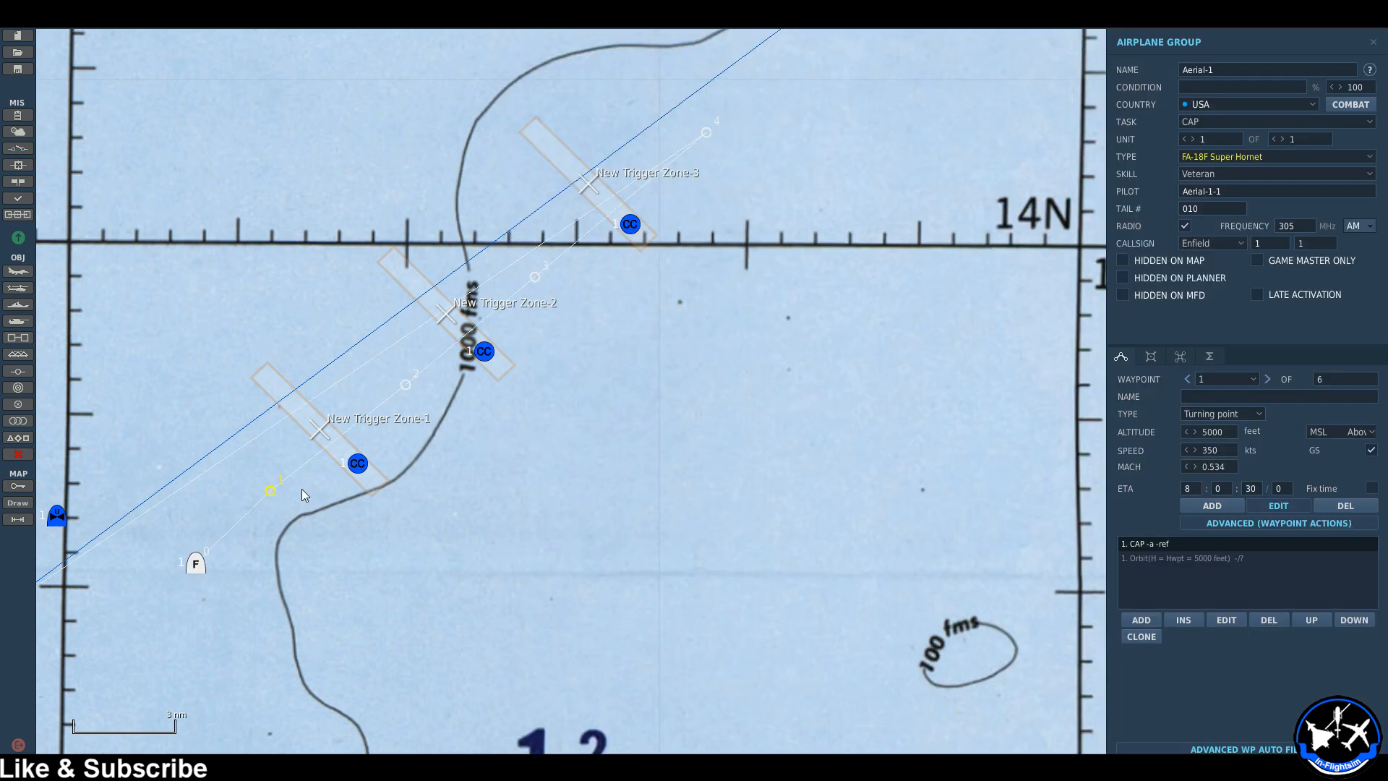
click(1179, 357)
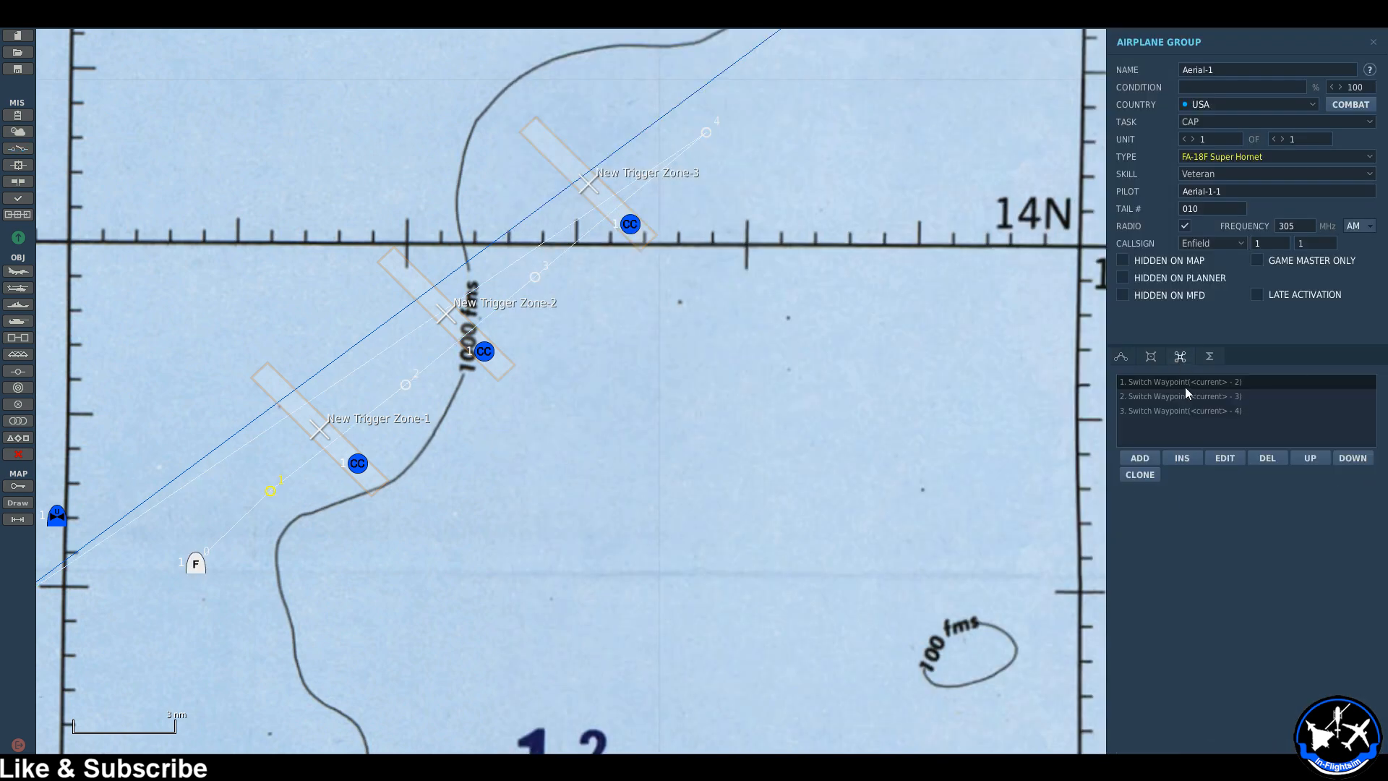
click(1151, 357)
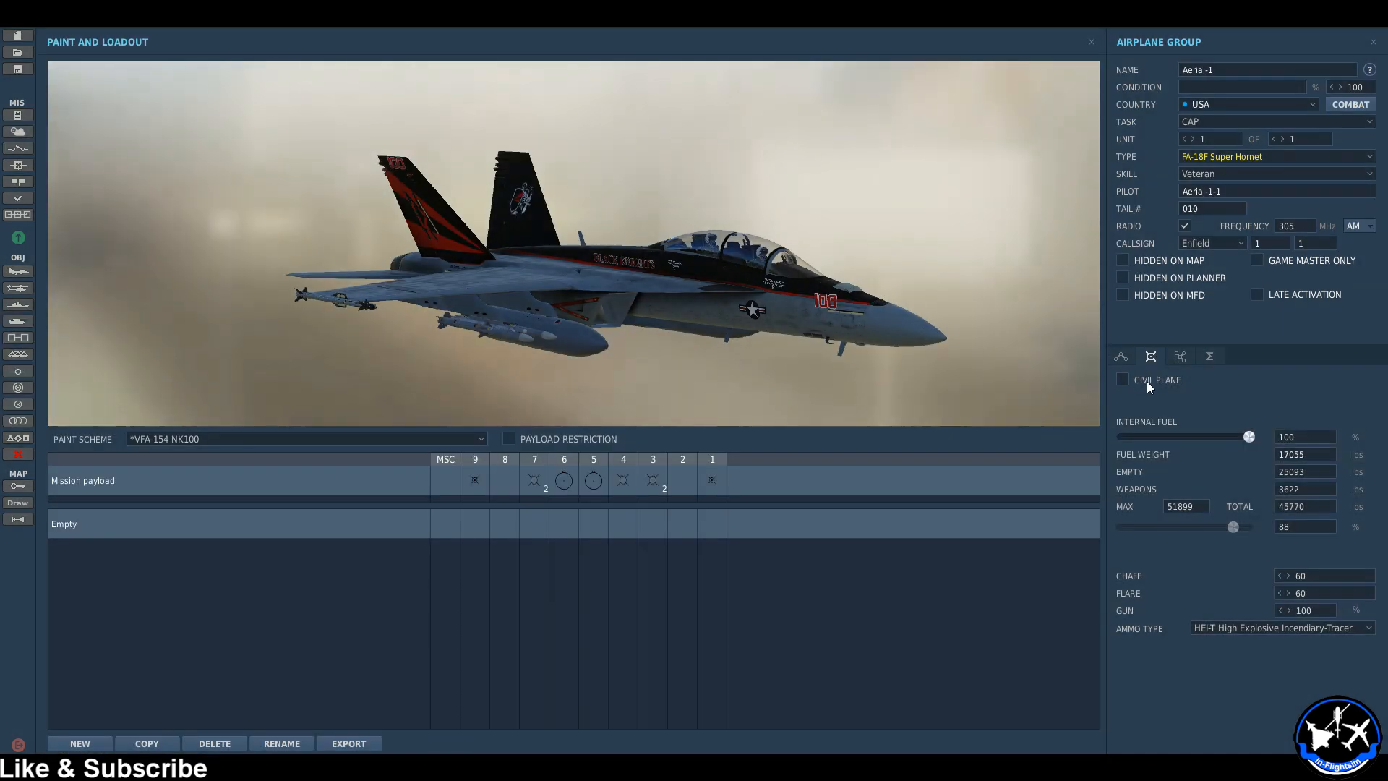
click(1091, 42)
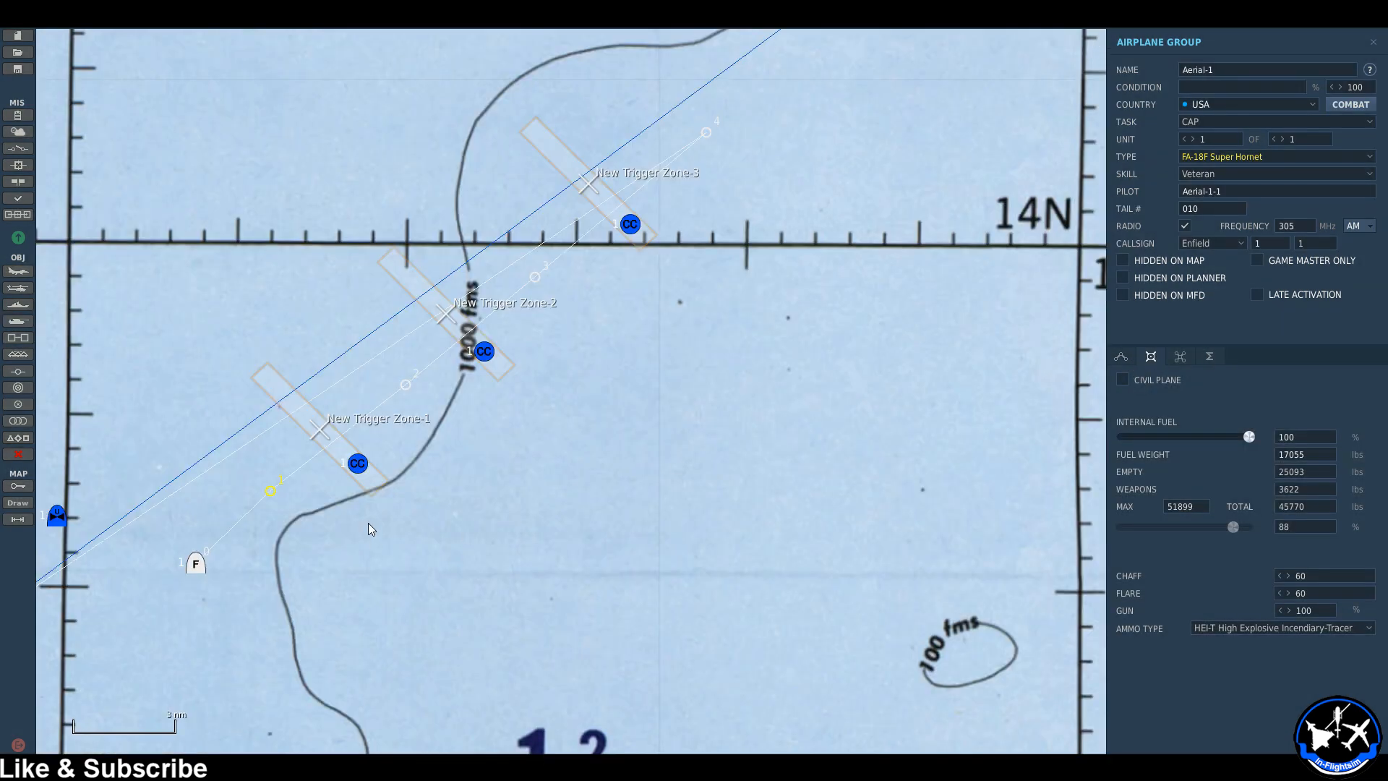
Recheck the user flag in the stop condition of the Super Hornet's waypoint 1 Orbit task, then close the task settings.
click(269, 492)
double_click(1204, 560)
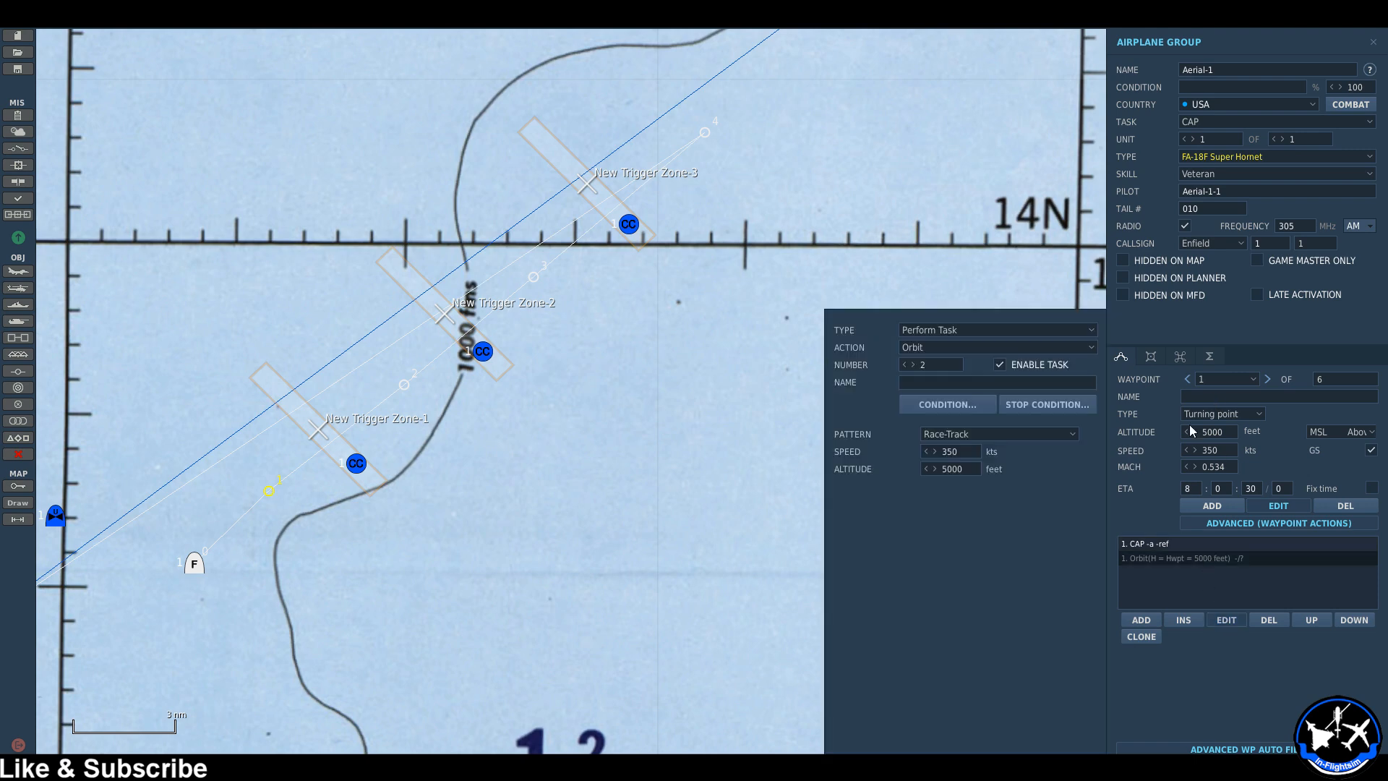
click(1039, 399)
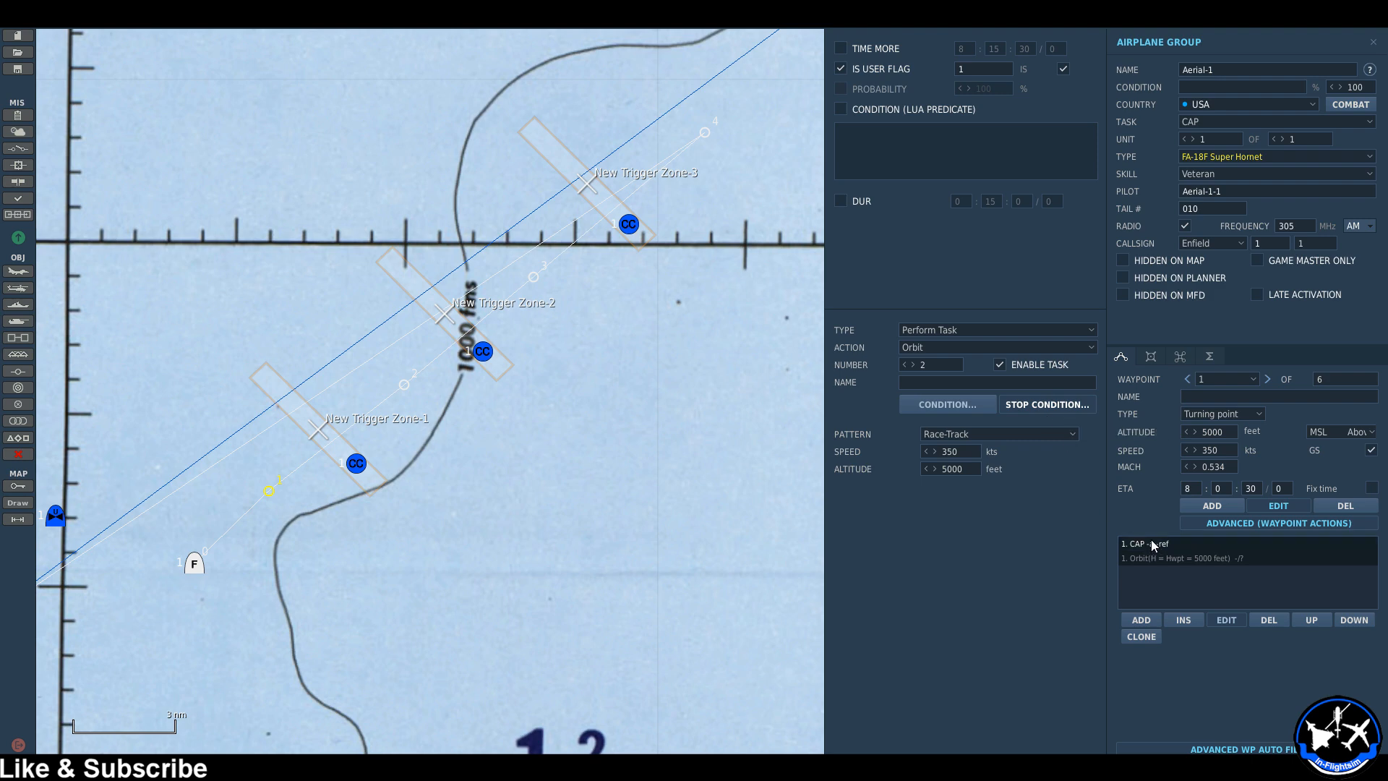
click(1225, 619)
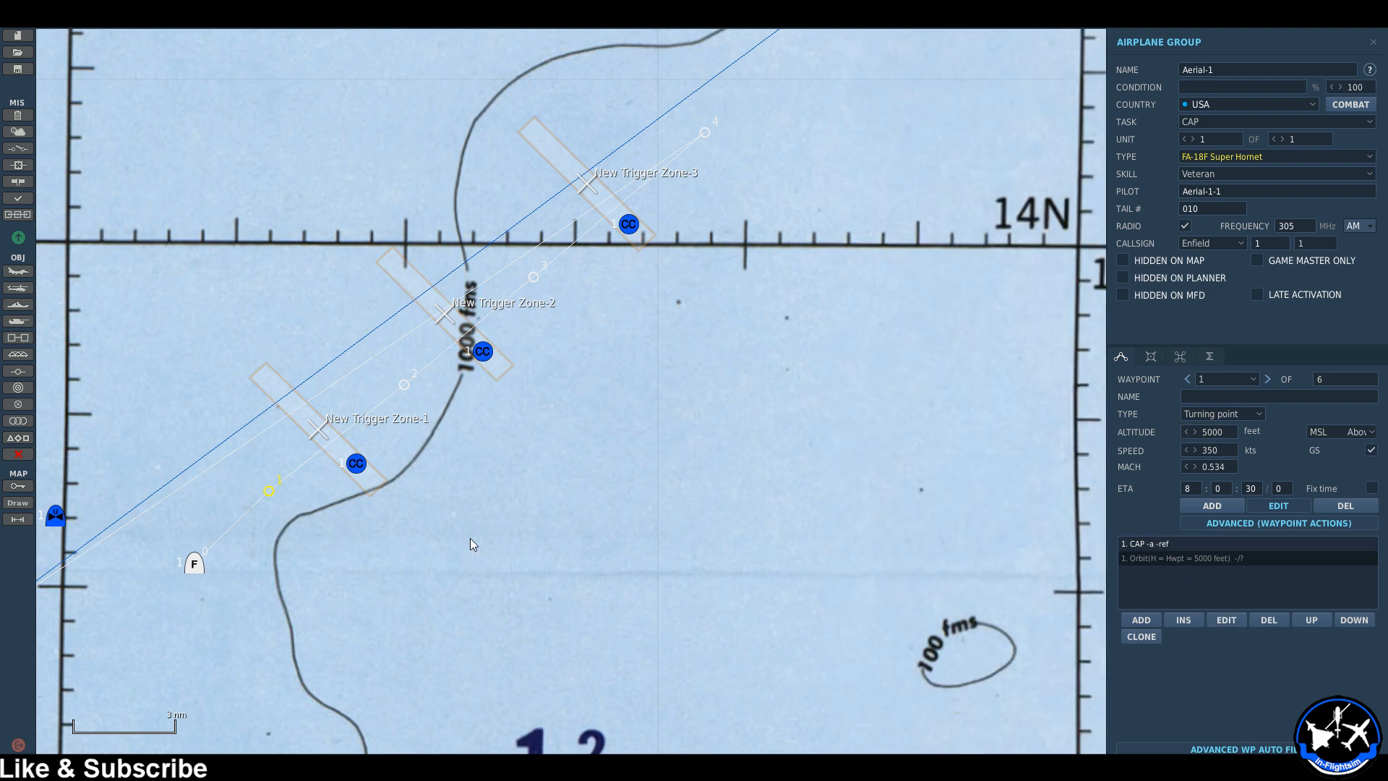
Review the Super Hornet group's triggered actions again from its starting waypoint, then deselect the group.
click(199, 569)
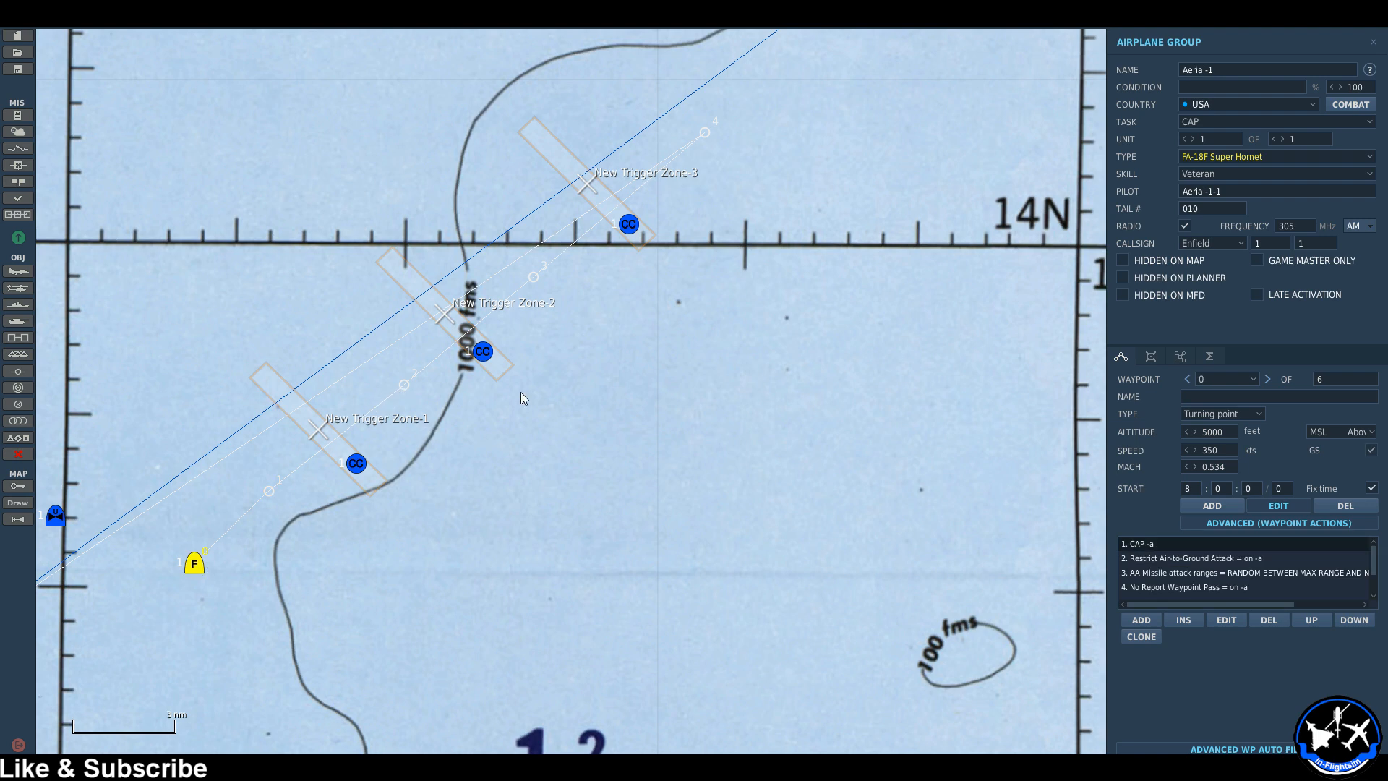
click(1180, 357)
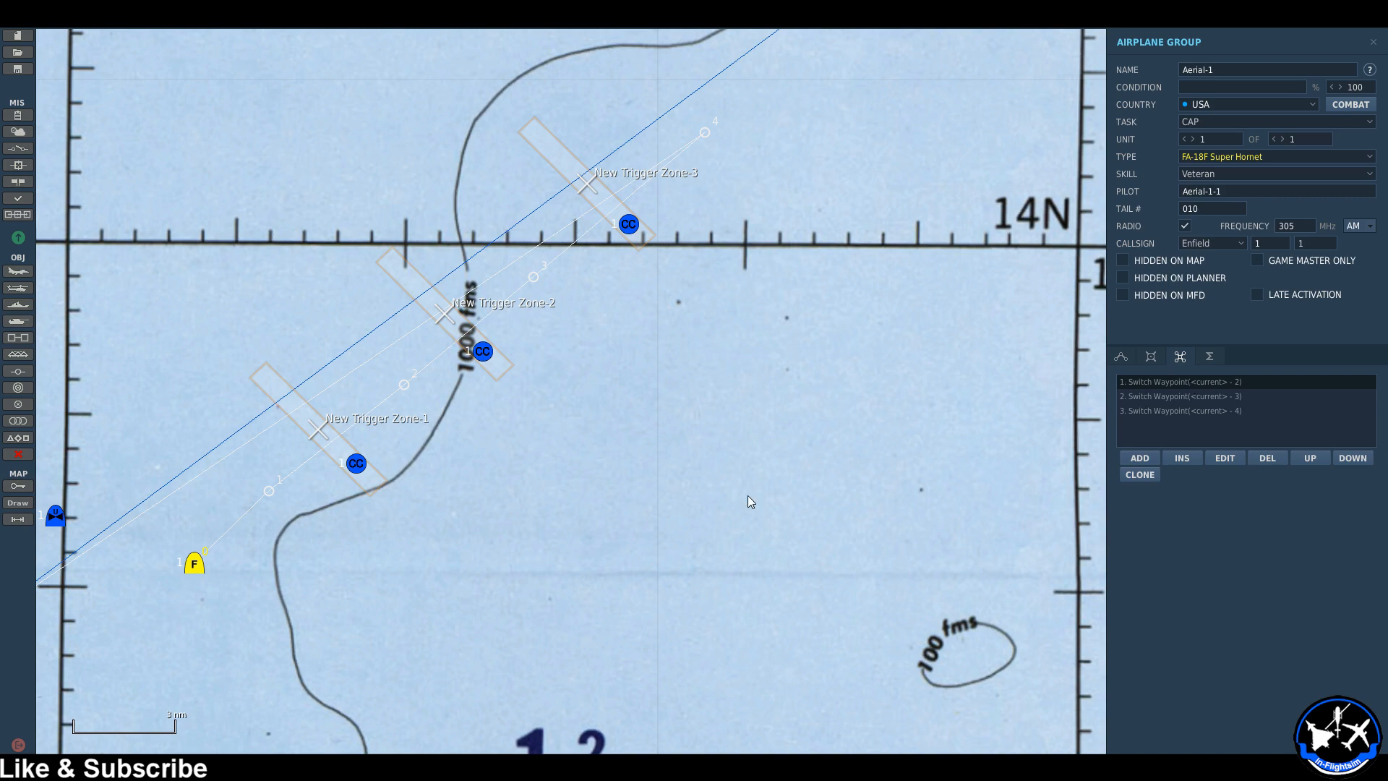
click(509, 468)
drag(509, 468, 795, 484)
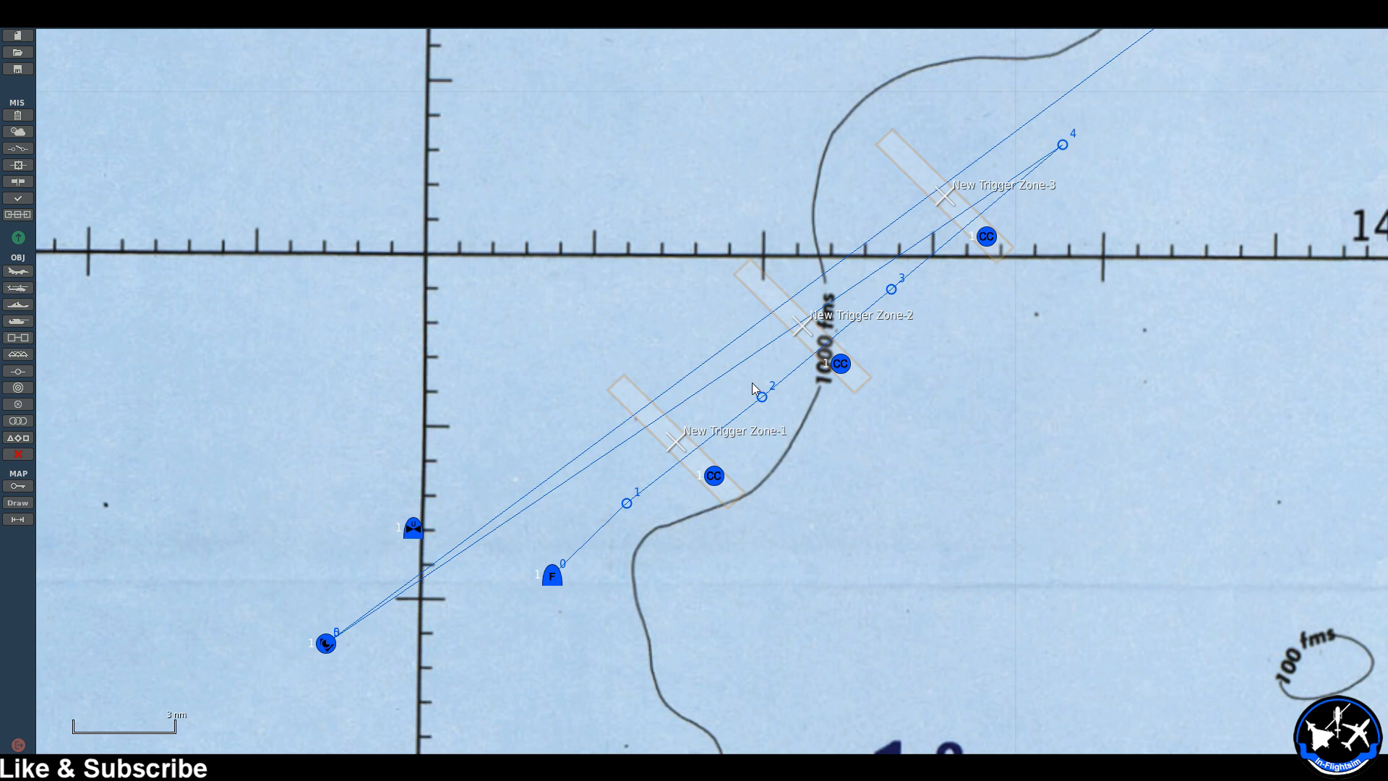
Switch to Tacview and scrub the playback to 04:52:53, 05:02:44, 05:13:42 and 05:18:34 to examine the Super Hornet's orbits, then return to the mission editor.
key(alt+Tab)
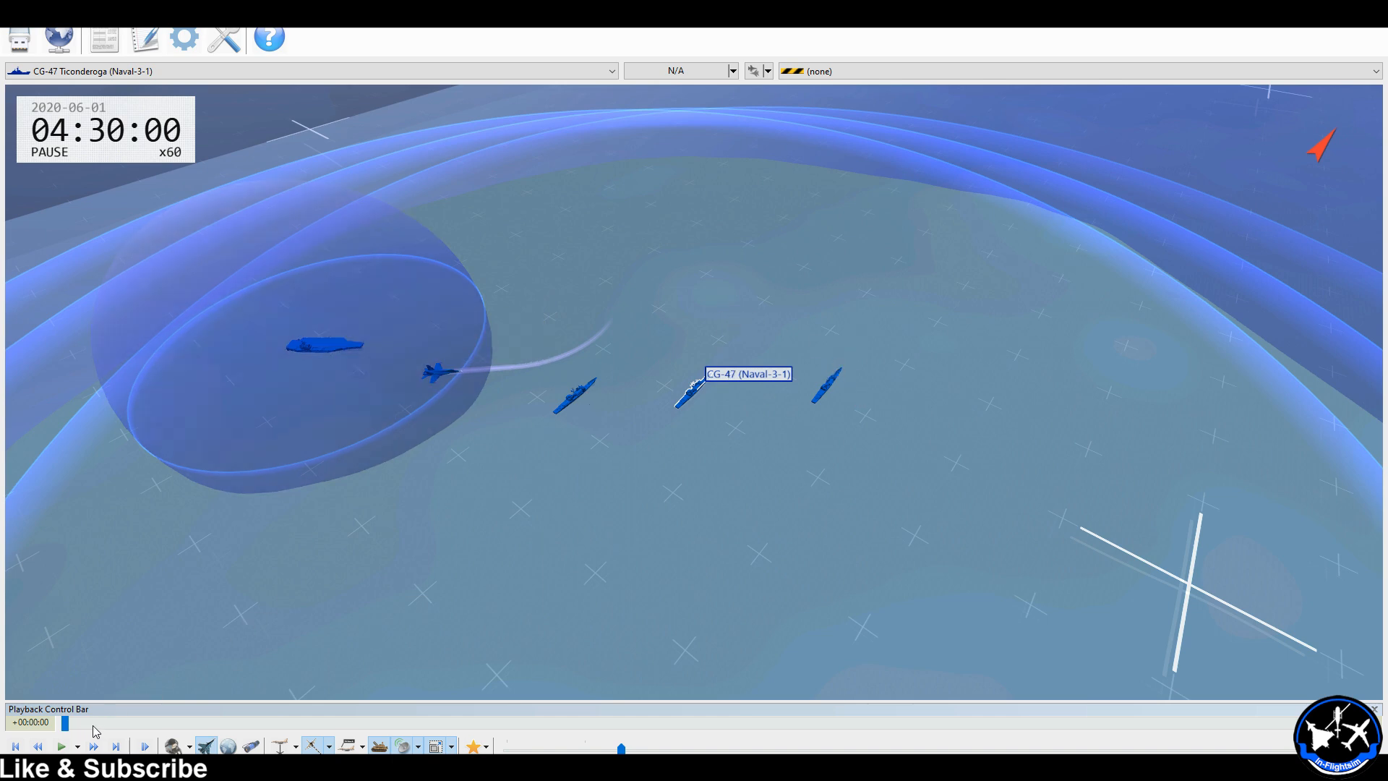
drag(65, 723, 634, 707)
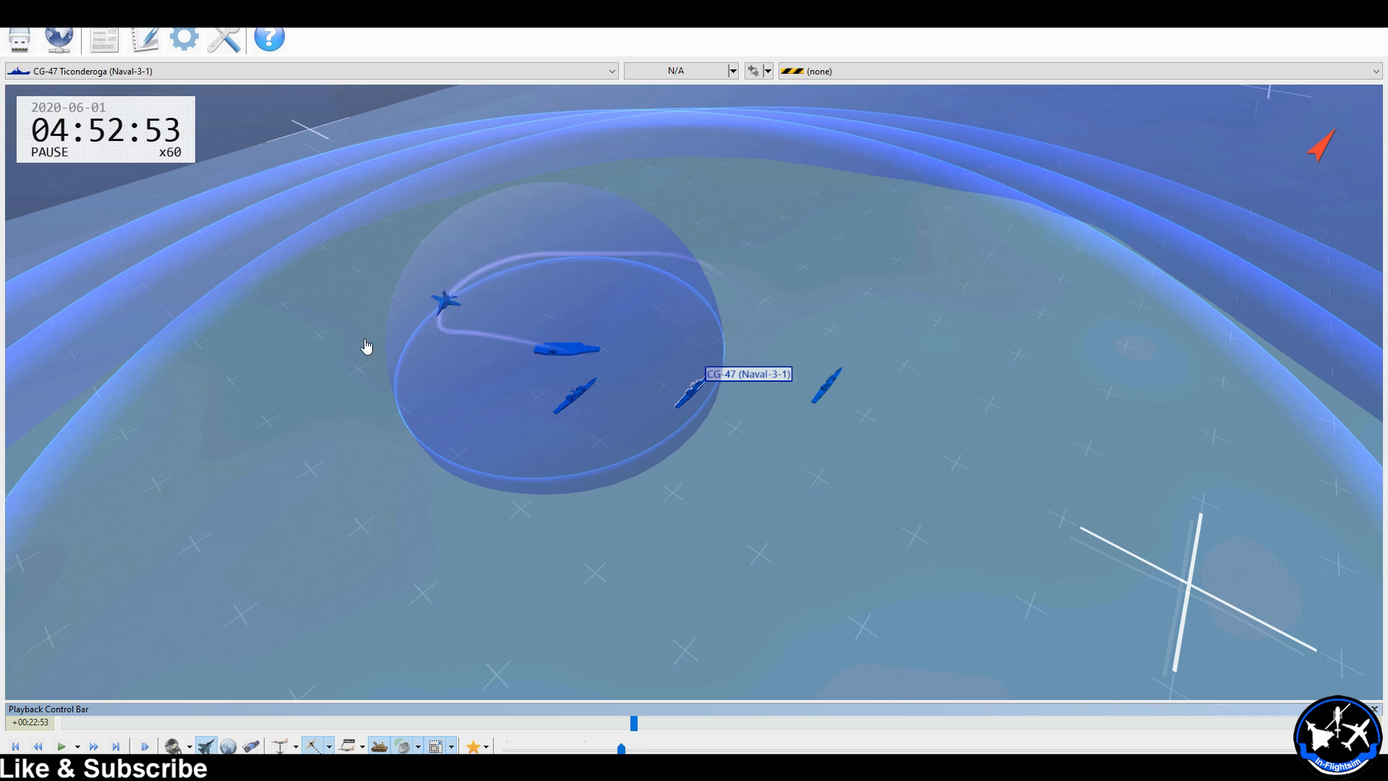
drag(634, 725, 879, 721)
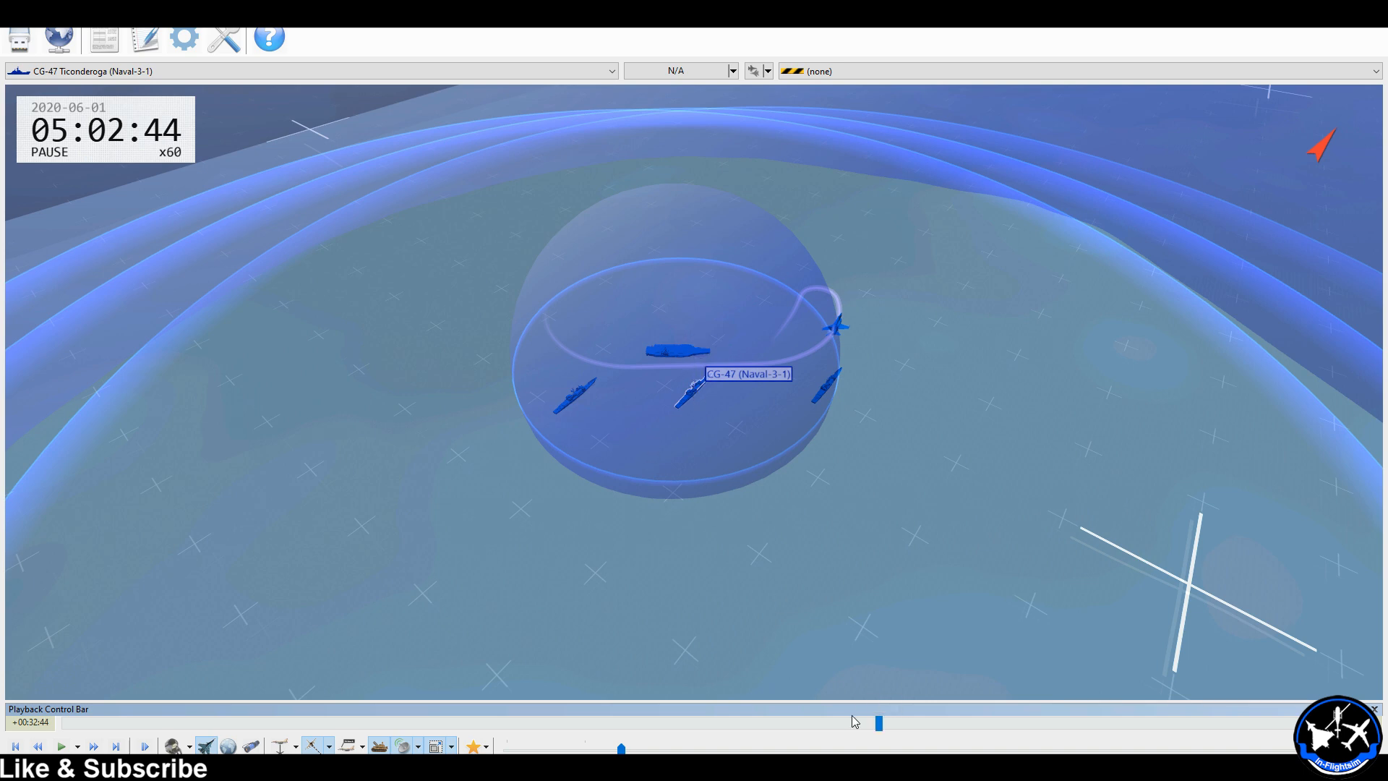
mouse_move(838, 327)
drag(879, 725, 1150, 712)
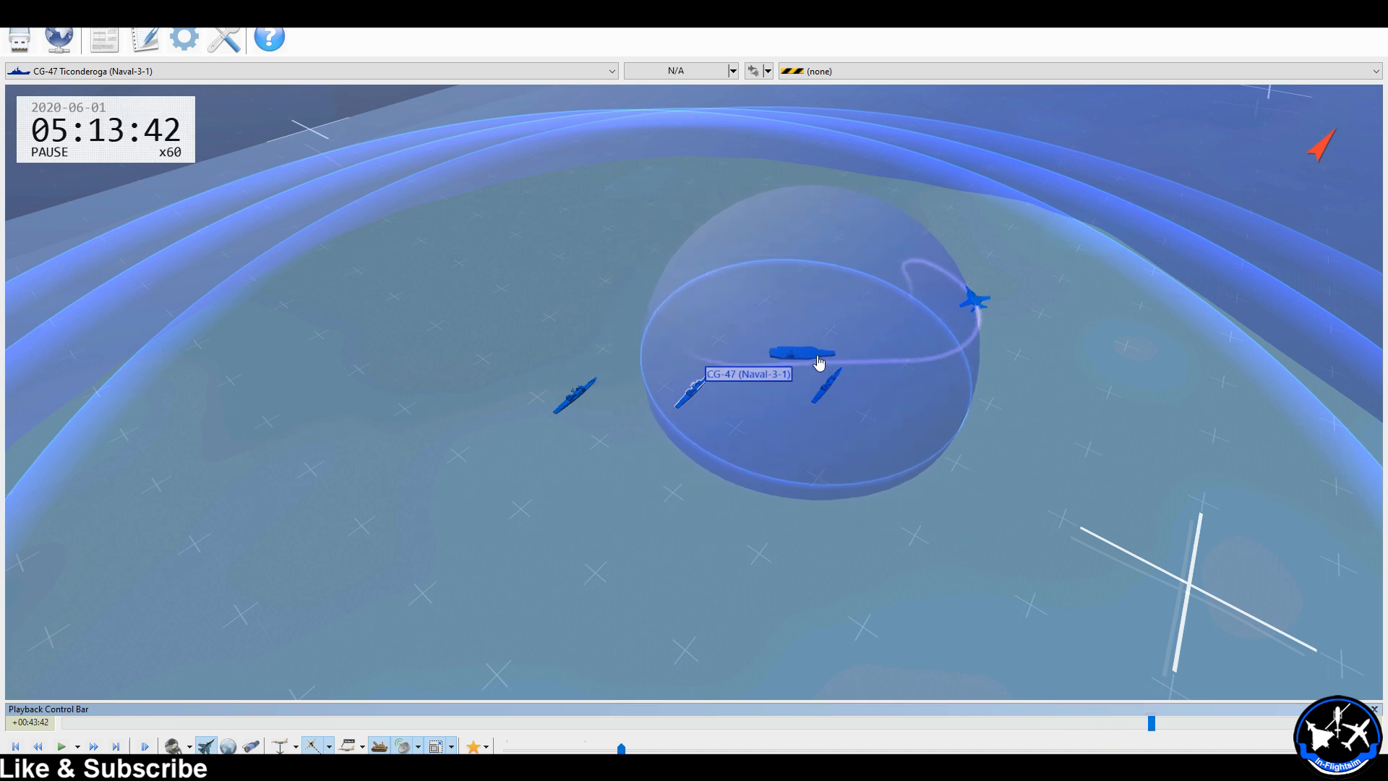
mouse_move(981, 309)
drag(1150, 722, 1276, 725)
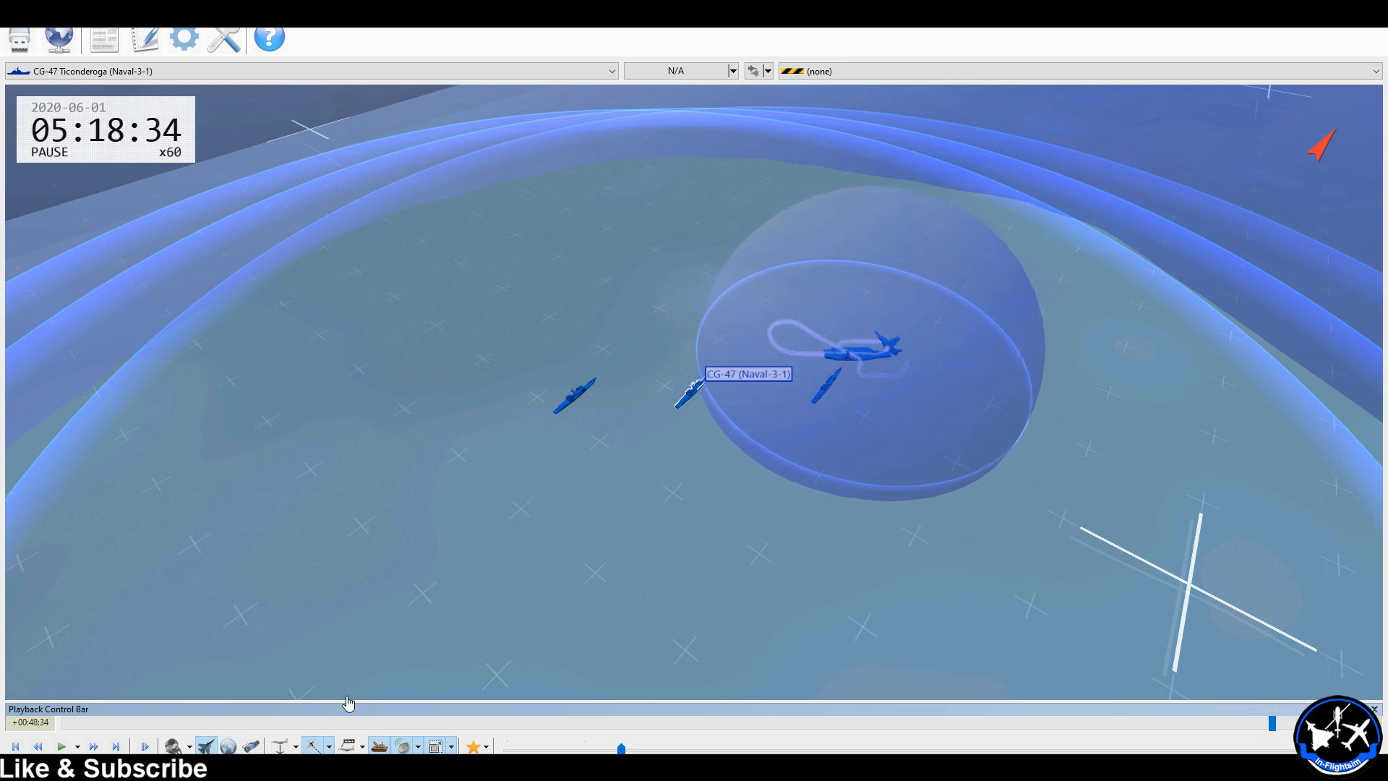
key(alt+Tab)
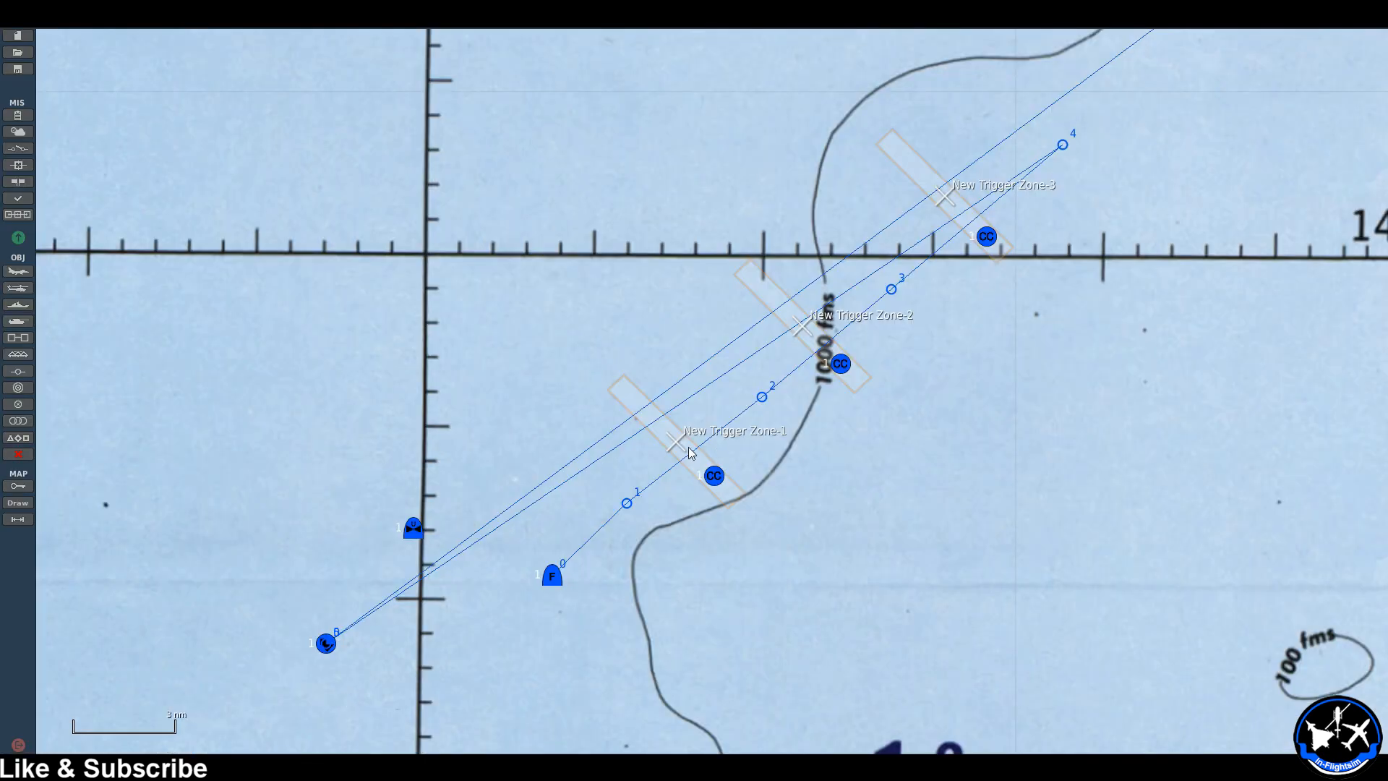
Try New Trigger Zone-1 nearer the carrier's starting point, then move it back to its place beside waypoint 1 and close its settings.
scroll(930, 475, down, 5)
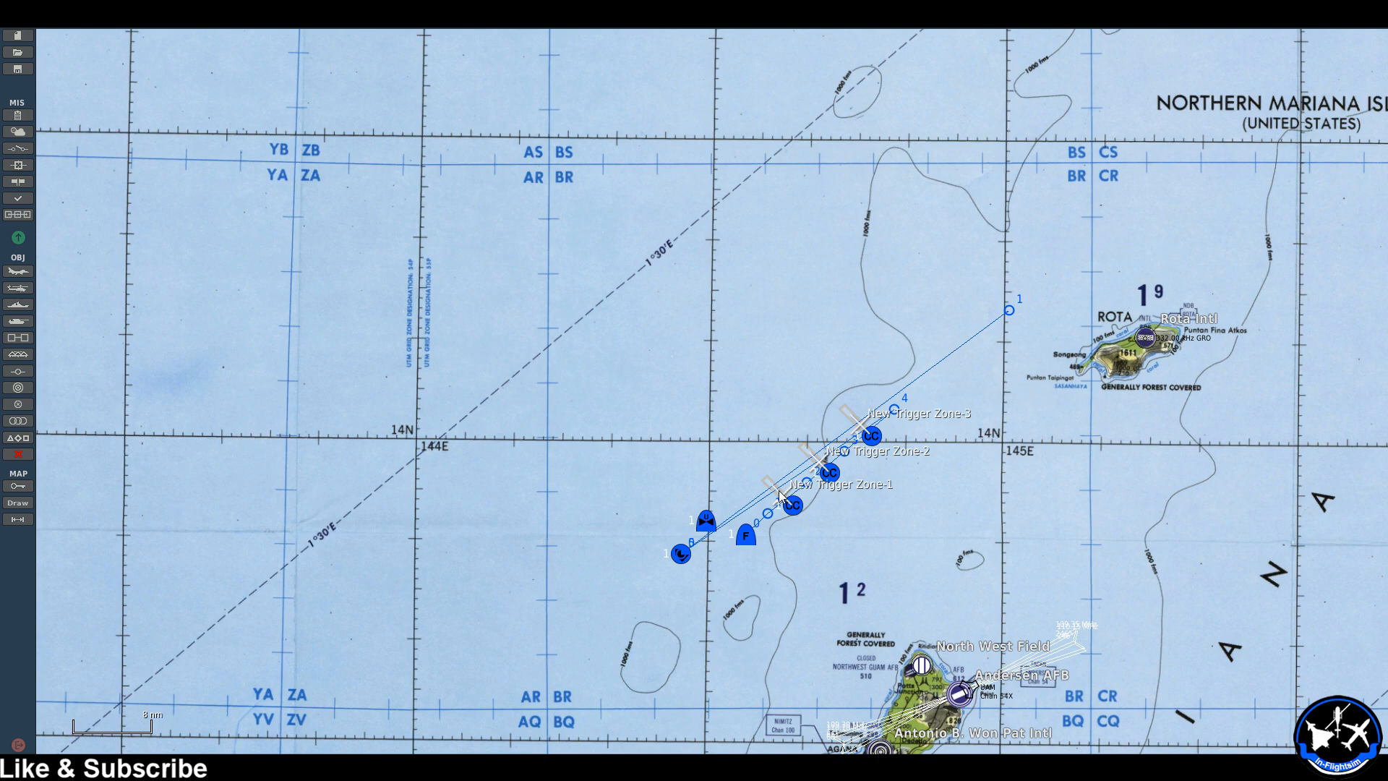
scroll(770, 511, up, 5)
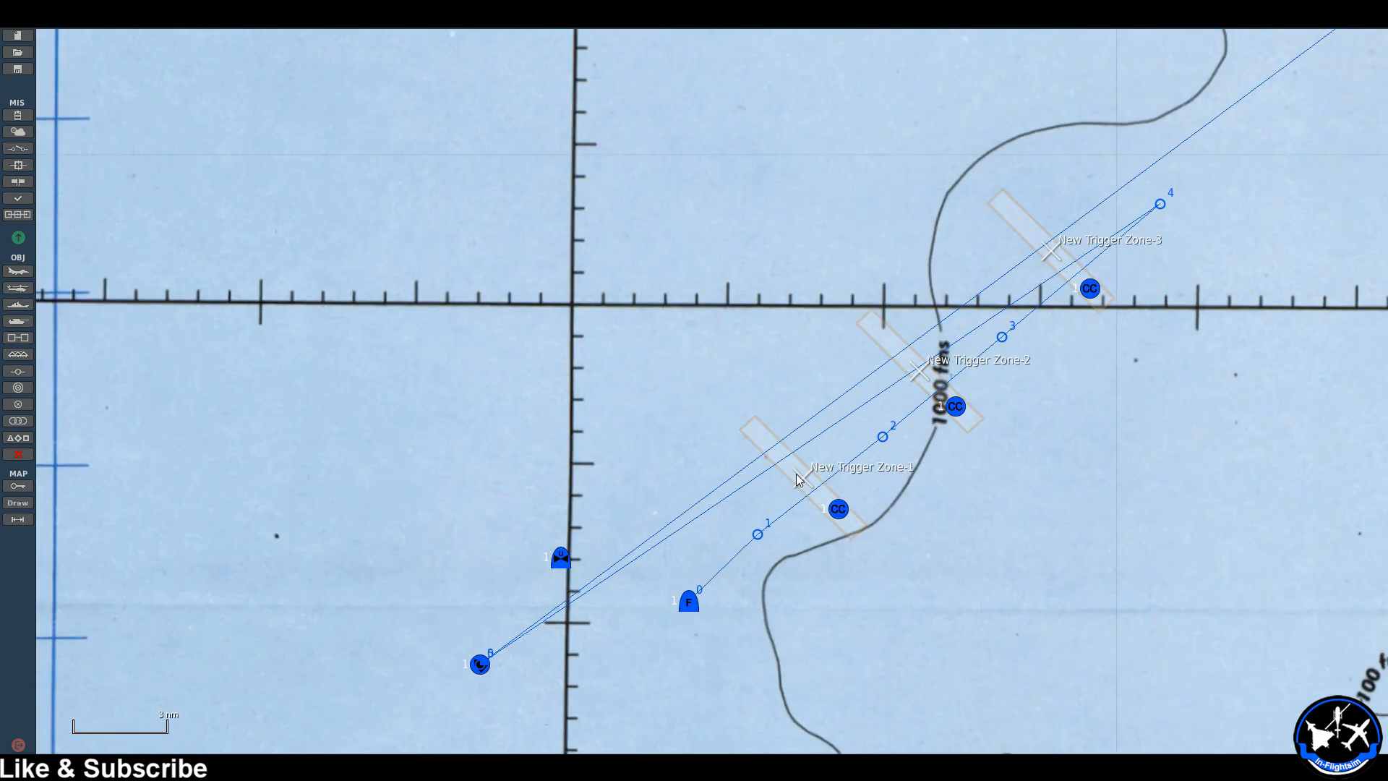
drag(808, 484, 580, 615)
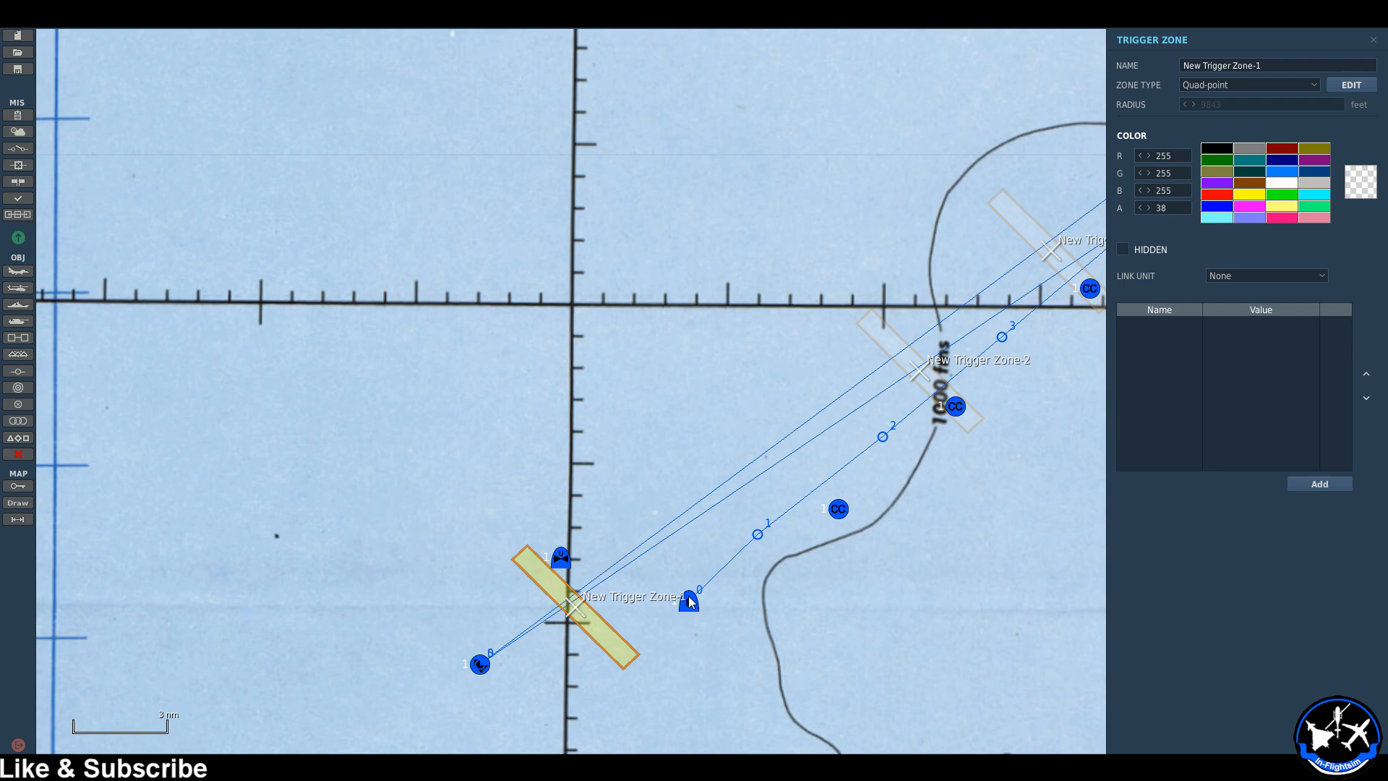
drag(584, 614, 801, 474)
drag(943, 520, 807, 454)
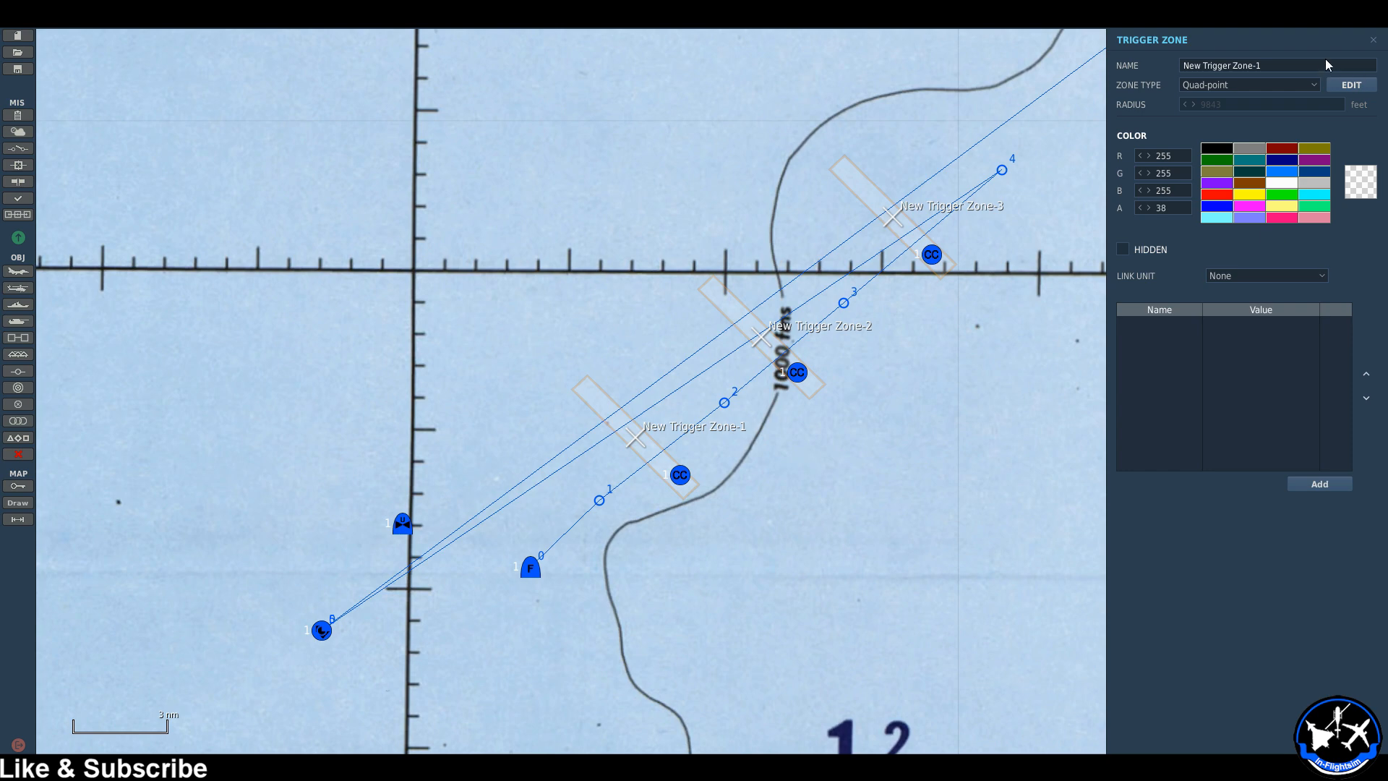
click(1373, 40)
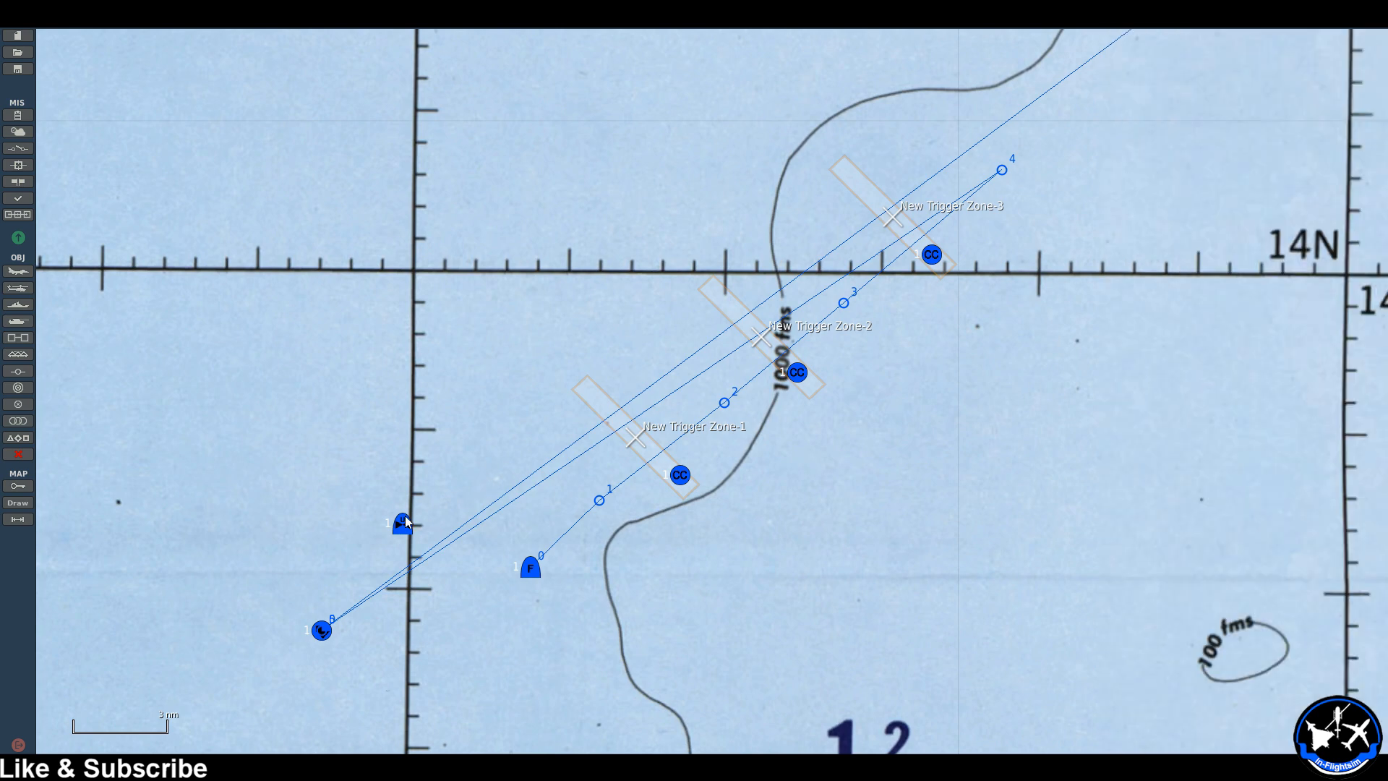
Examine the Follow task of the HH-60H helicopter group, then deselect the group.
click(405, 518)
click(1148, 538)
click(1213, 593)
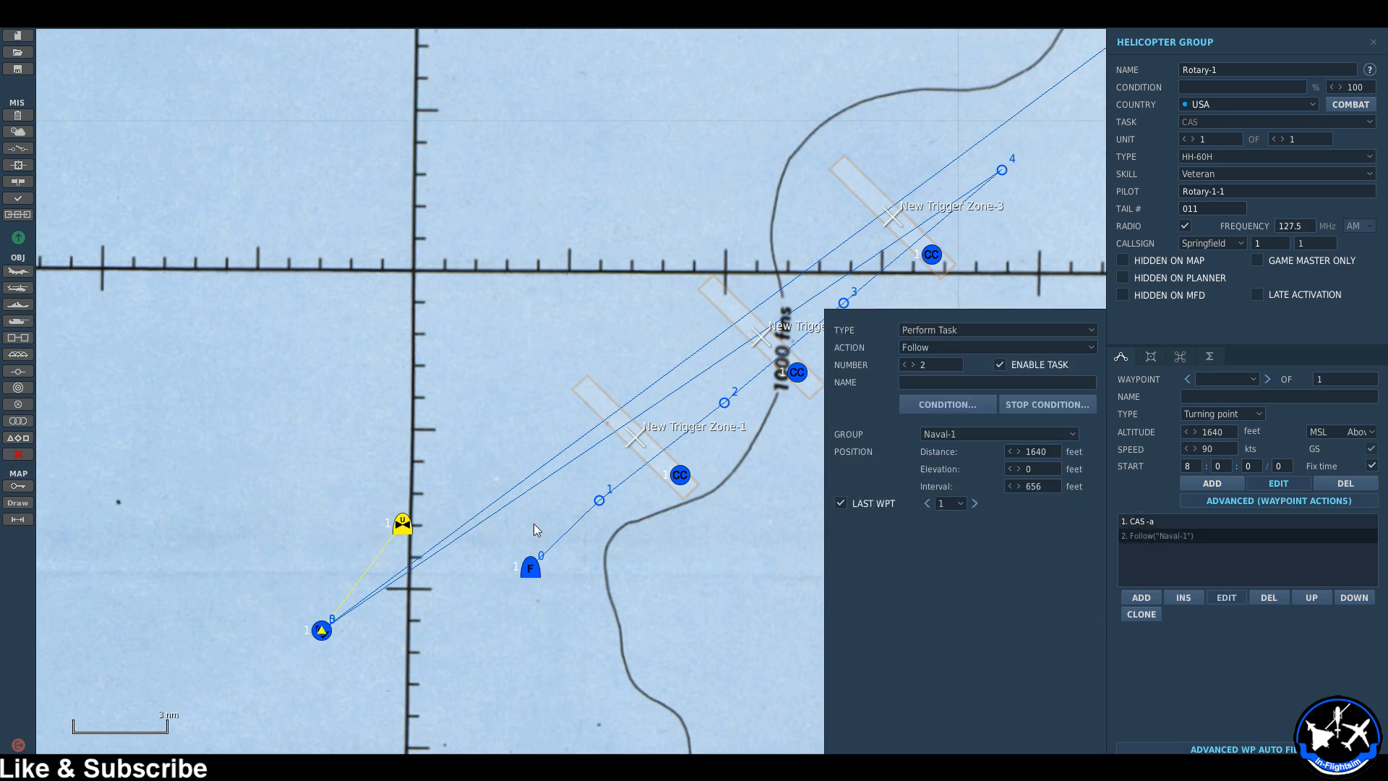
click(736, 546)
drag(796, 502, 774, 515)
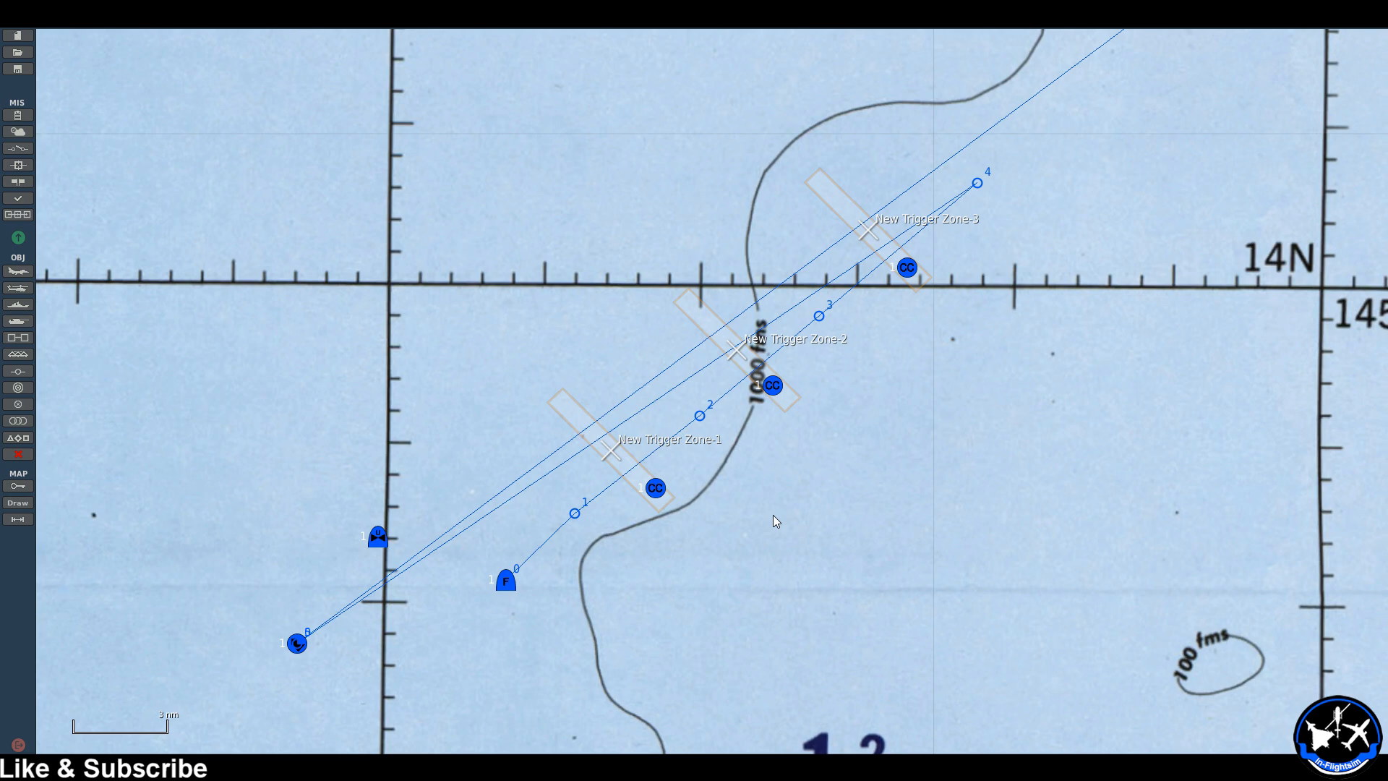